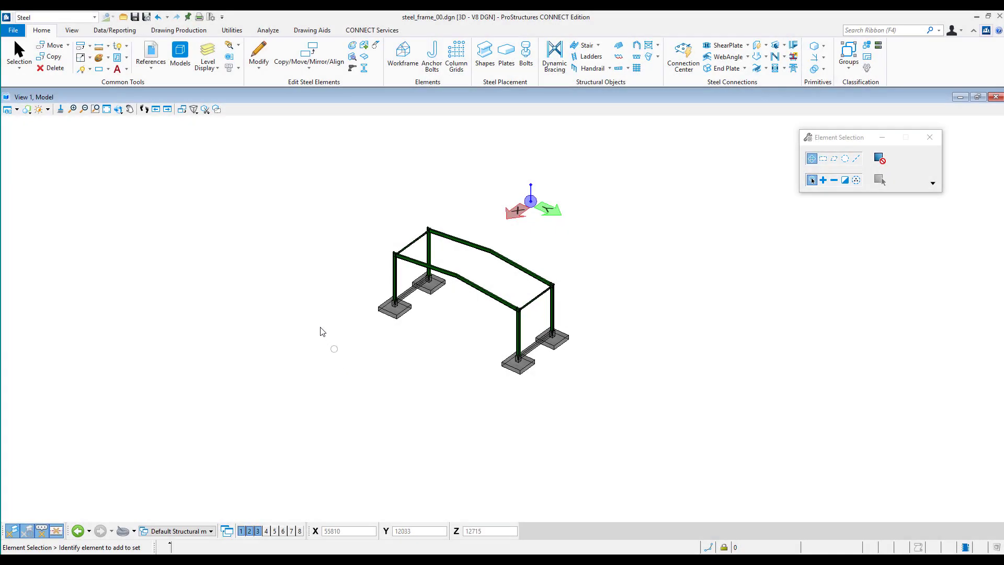
middle_click_drag(320, 332, 887, 360, "shift")
middle_click_drag(340, 269, 743, 204, "shift")
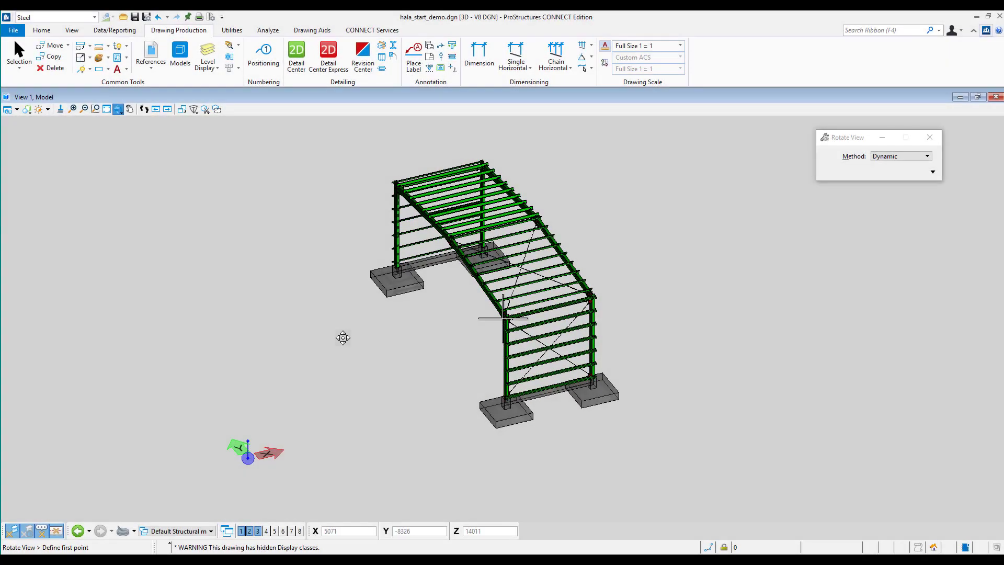
middle_click_drag(343, 336, 503, 318, "shift")
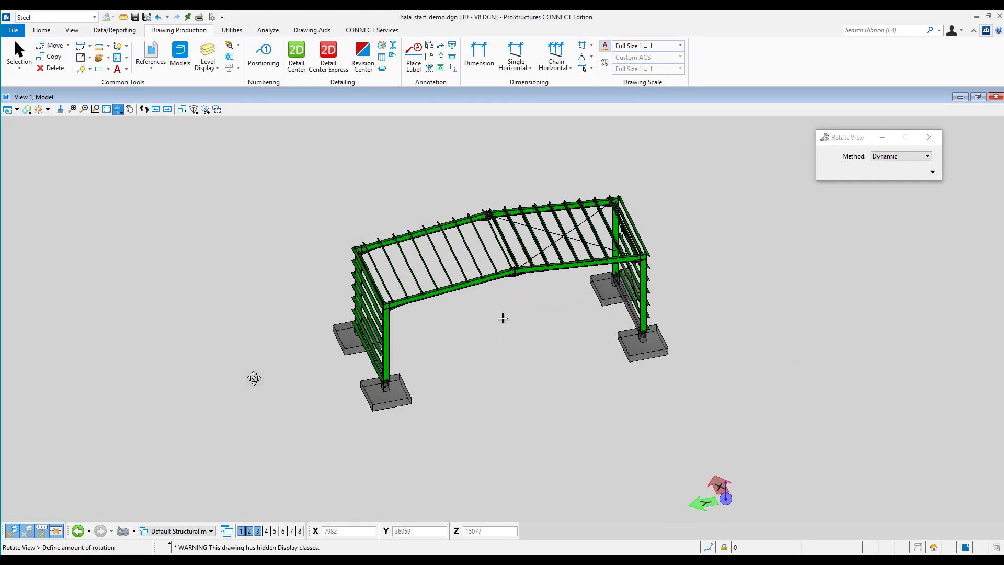
left_click(766, 388)
left_click(319, 401)
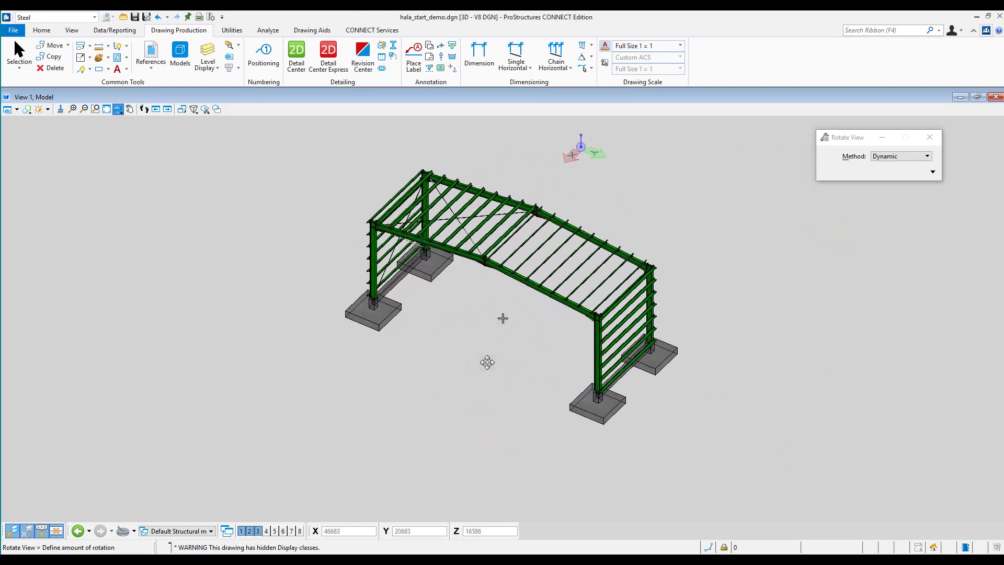
left_click(506, 344)
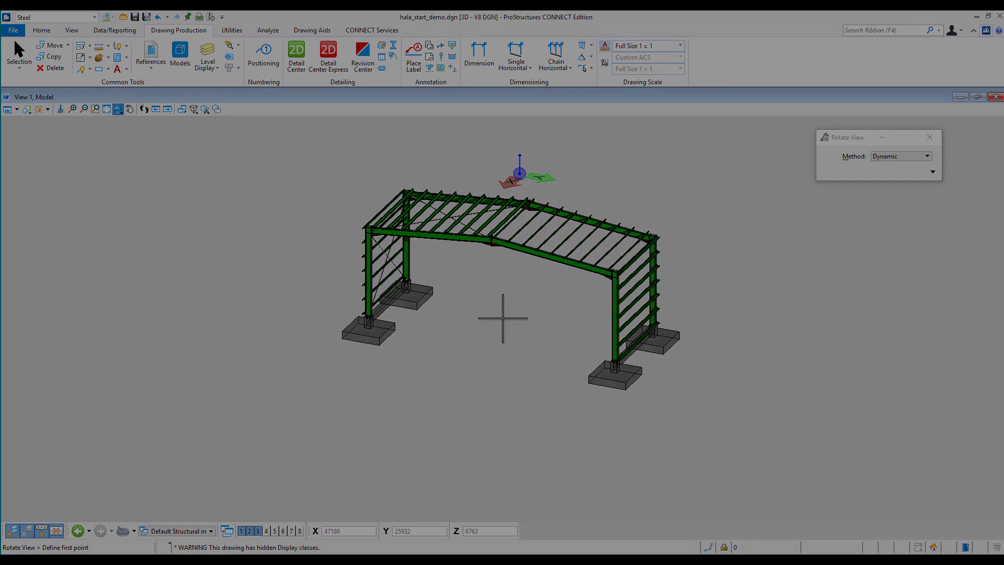
Place a diagonal line from the eaves-beam joint atop one column to the base-plate end of the neighbouring column's web
left_click(863, 28)
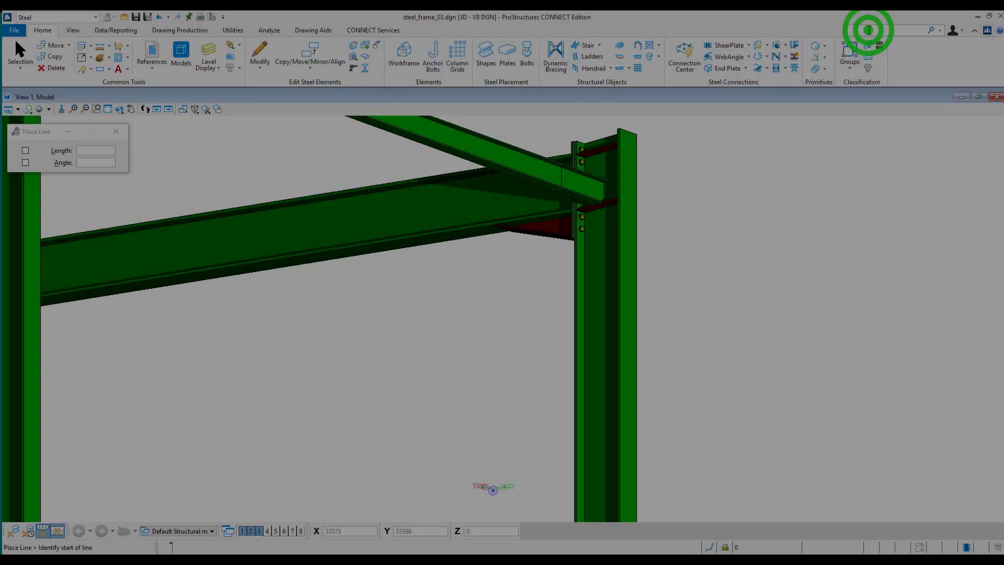
type("line")
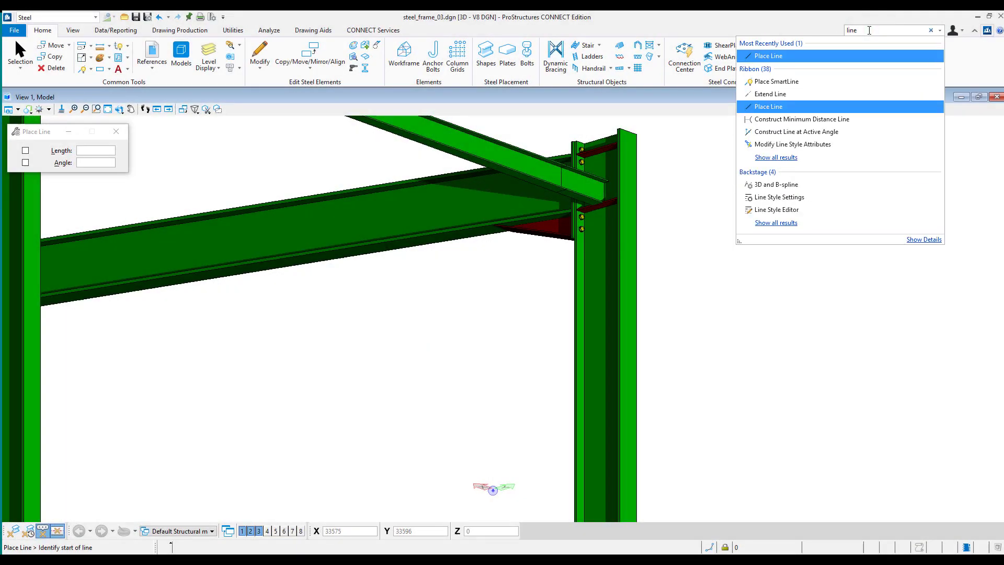
left_click(765, 108)
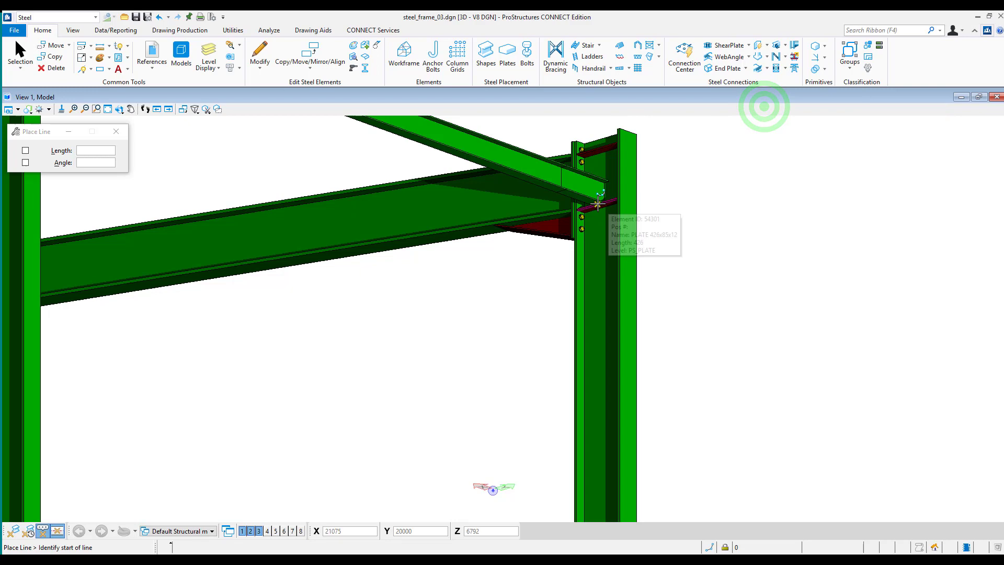
left_click(598, 204)
scroll(506, 282, "down", 5)
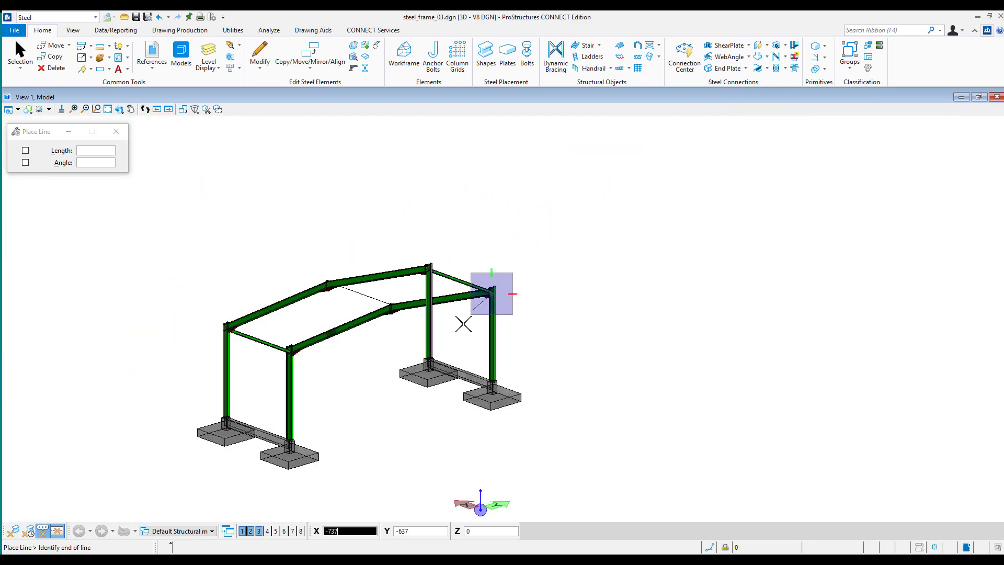
middle_click_drag(462, 321, 86, 399, "shift")
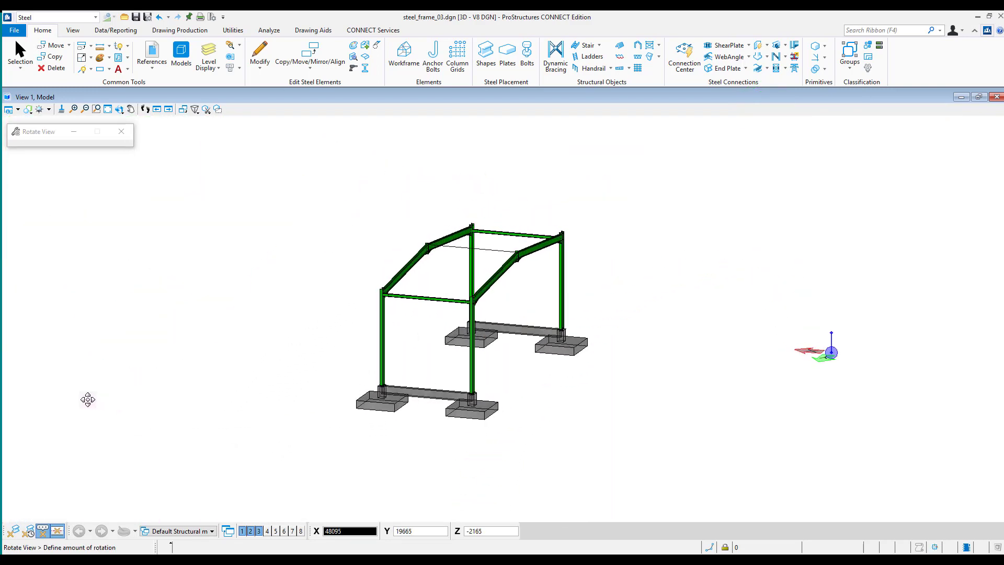
scroll(358, 374, "up", 5)
scroll(349, 378, "up", 6)
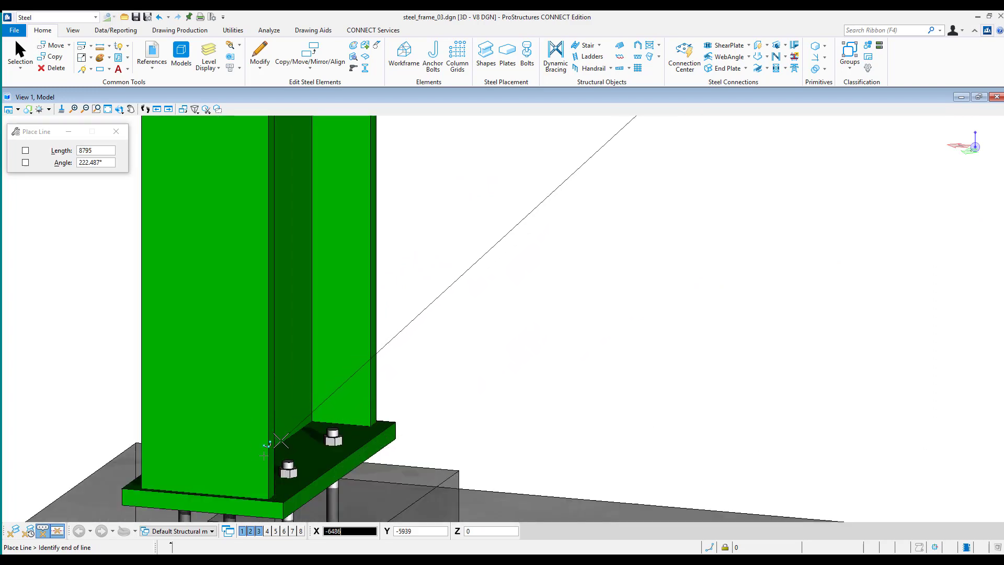
mouse_move(278, 444)
middle_mouse_down("shift")
mouse_move(222, 455)
mouse_move(281, 436)
middle_mouse_up("shift")
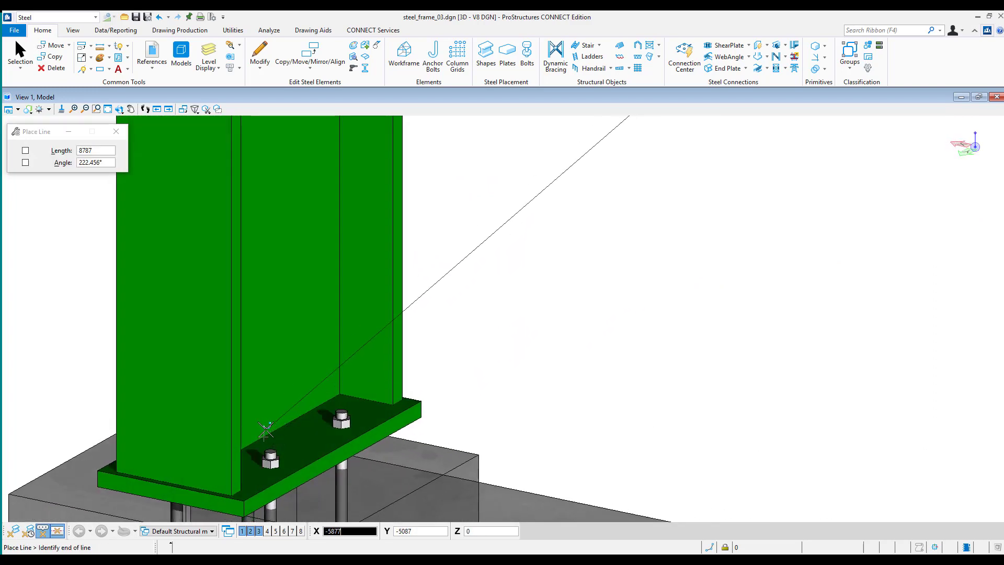
left_click(265, 430)
Align the view and coordinate system to the face of the column where the wall diagonal ends, centred on that column
left_click(72, 30)
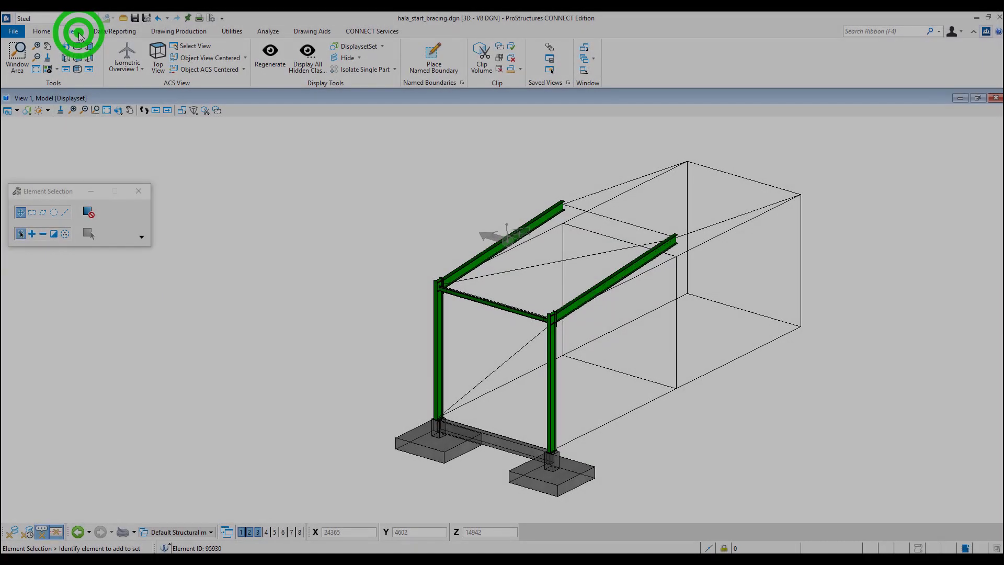
left_click(209, 58)
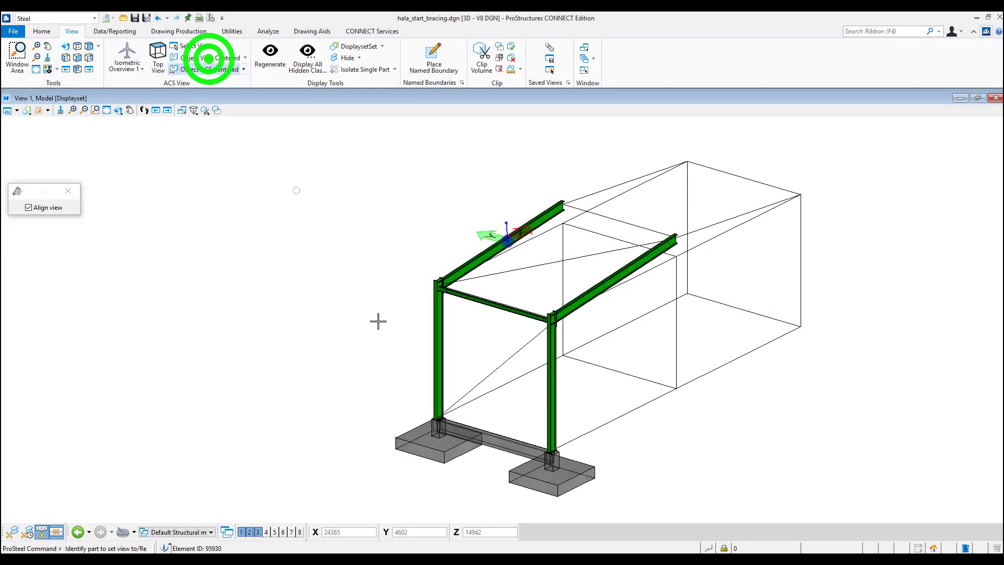
left_click(435, 359)
left_click(419, 366)
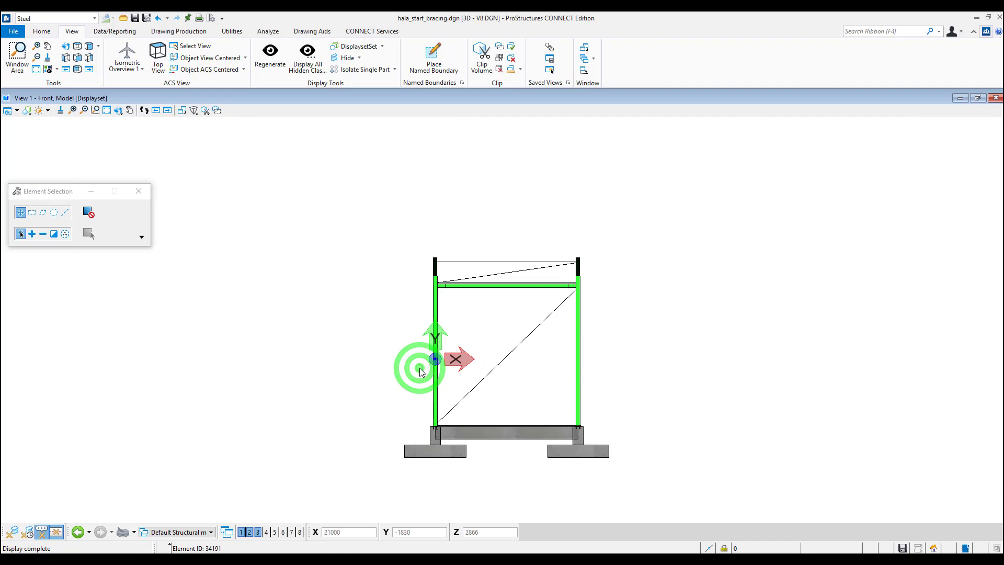
Create dynamic rod cross bracing along the wall diagonal between both columns, using RD16 and the demo/bracing-1 settings
left_click(42, 32)
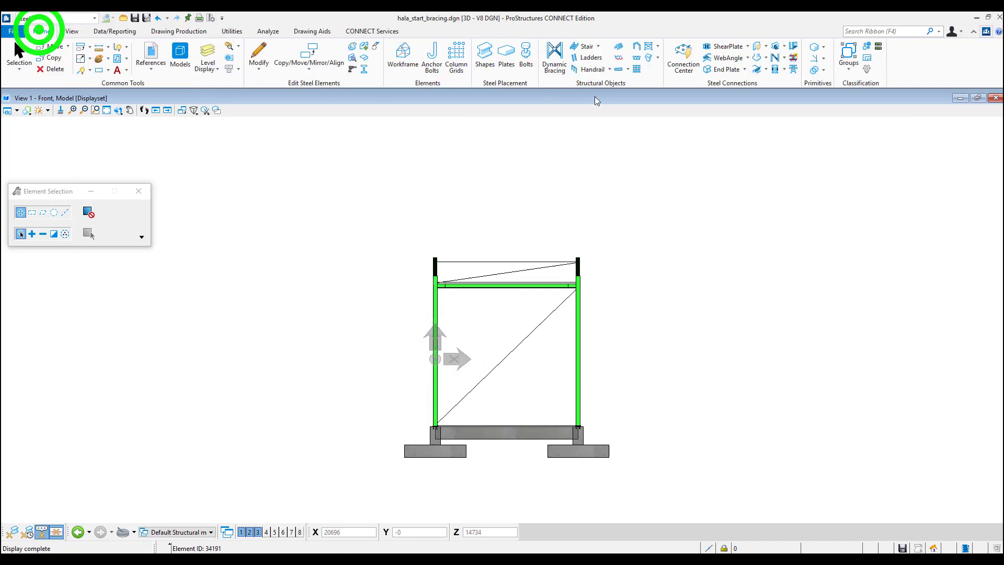
left_click(555, 58)
left_click(506, 358)
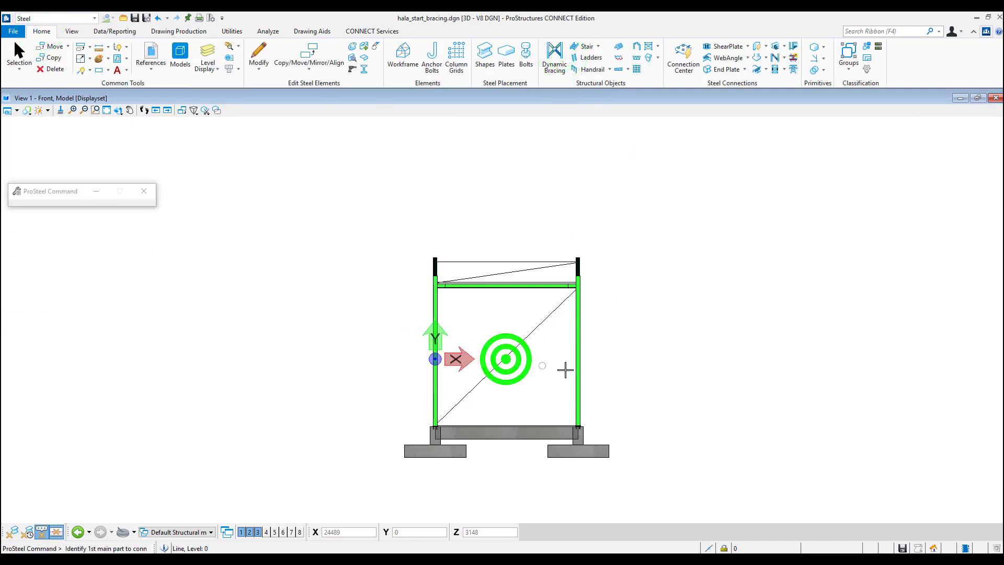
left_click(579, 352)
left_click(436, 311)
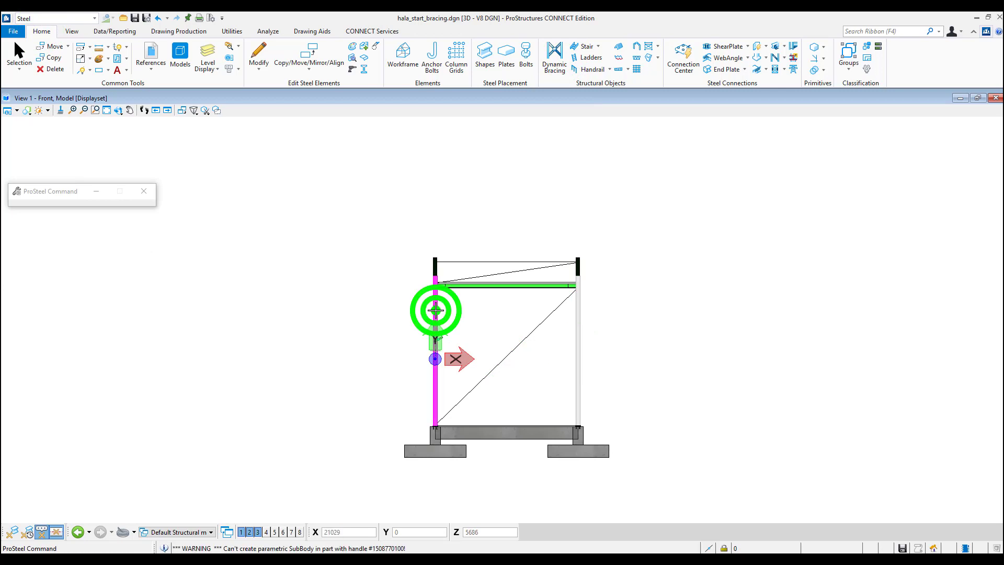
left_click(162, 429)
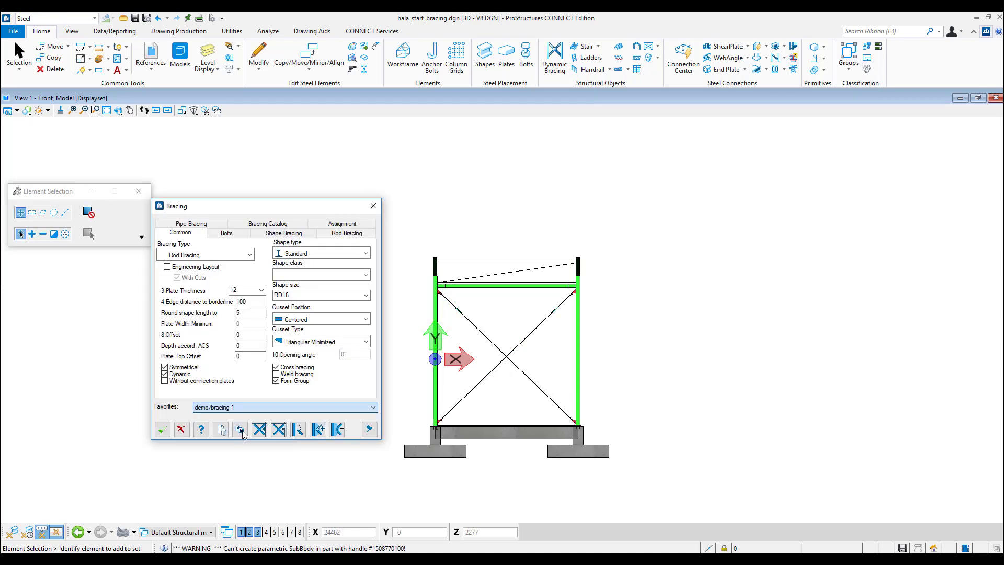
Centre the coordinate system on the rafter where the roof diagonal starts, keeping the isometric view
left_click(76, 32)
left_click(209, 69)
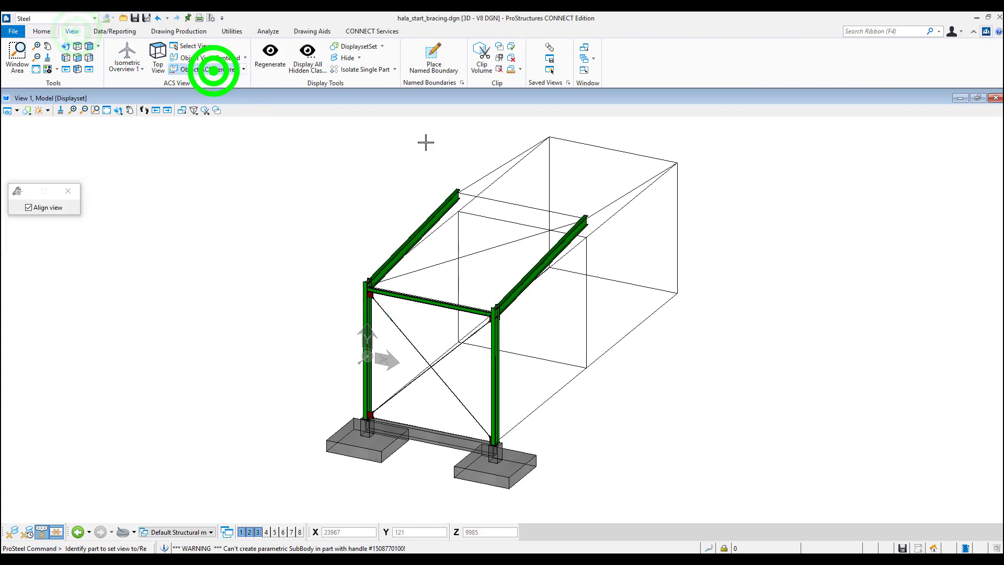
left_click(420, 235)
left_click(405, 197)
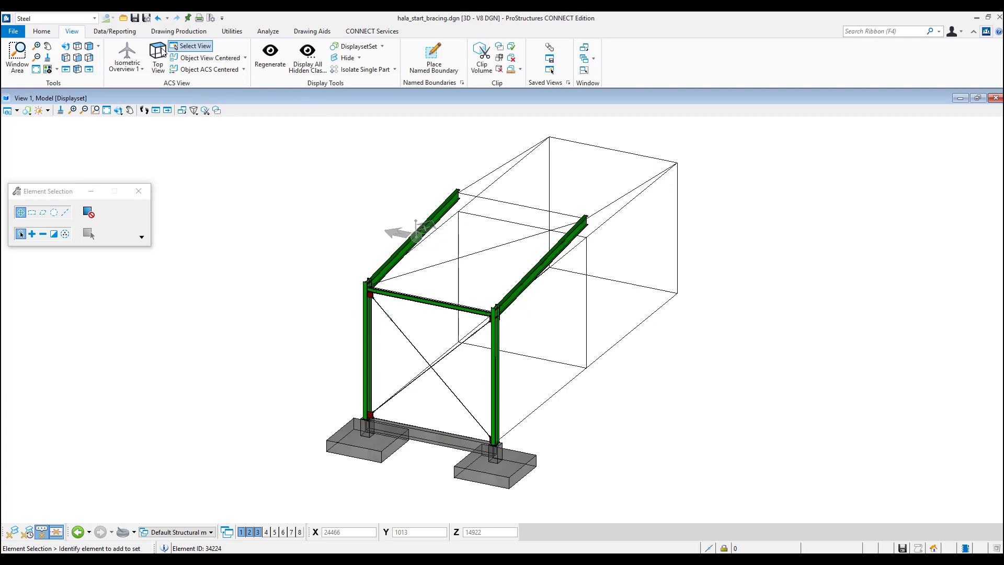
Create dynamic bracing in the roof bay along its diagonal line, connecting it to the two rafters
left_click(46, 34)
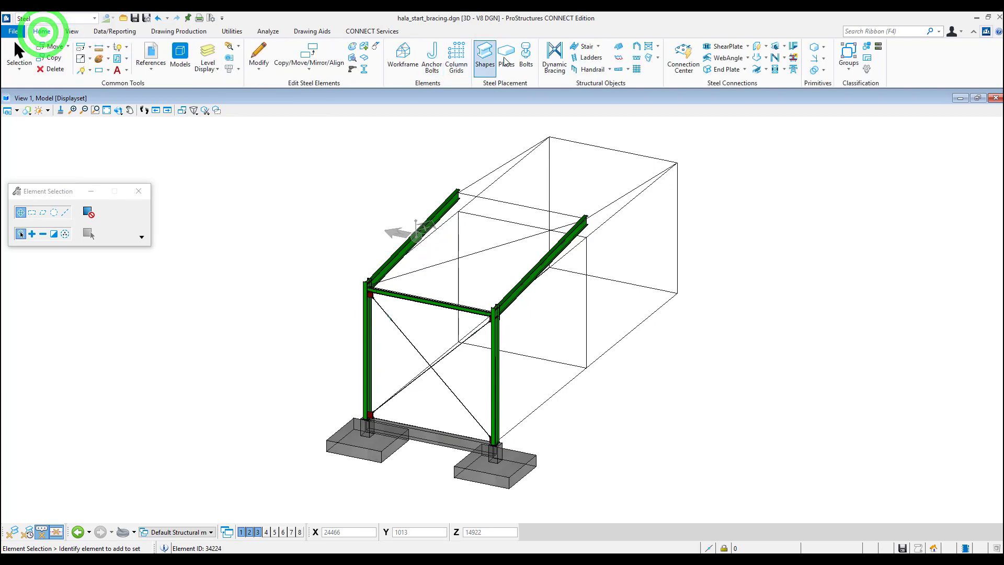
left_click(550, 56)
left_click(485, 250)
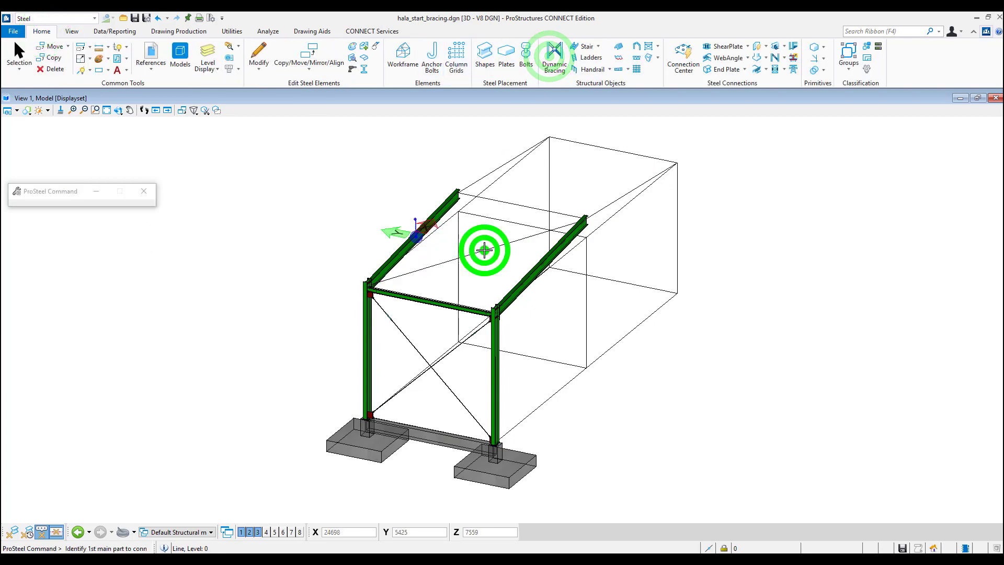
left_click(443, 207)
left_click(547, 260)
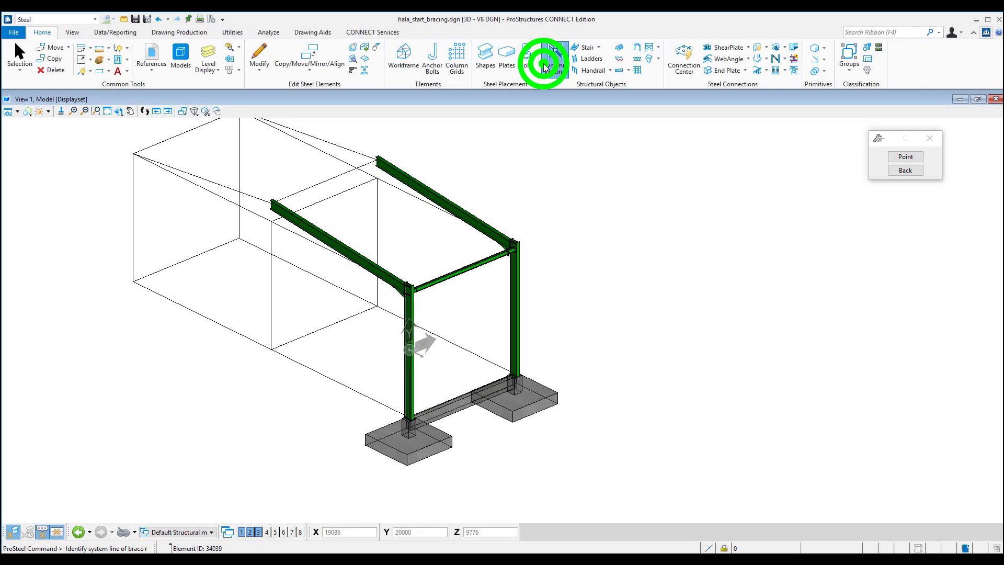
Define the unbraced wall's bracing axis by points, from the eaves-beam end on one column down to the opposite column's base
left_click(901, 158)
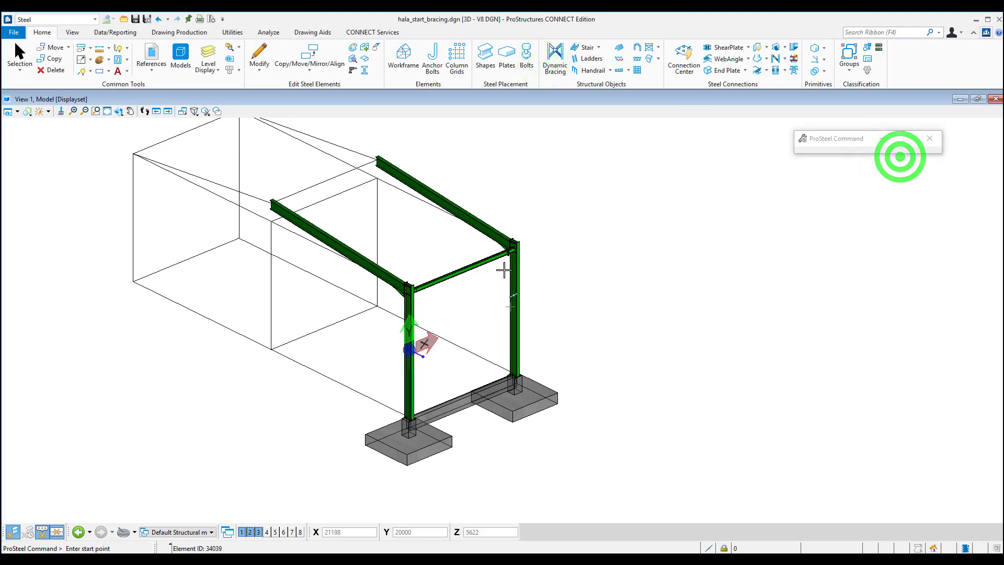
scroll(503, 269, "up", 5)
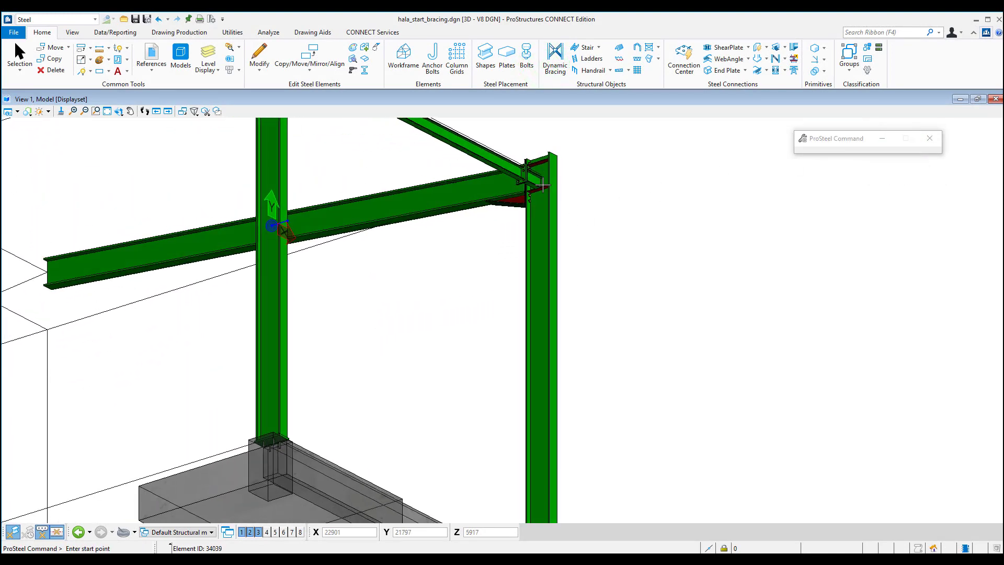
scroll(533, 199, "up", 4)
left_click(520, 214)
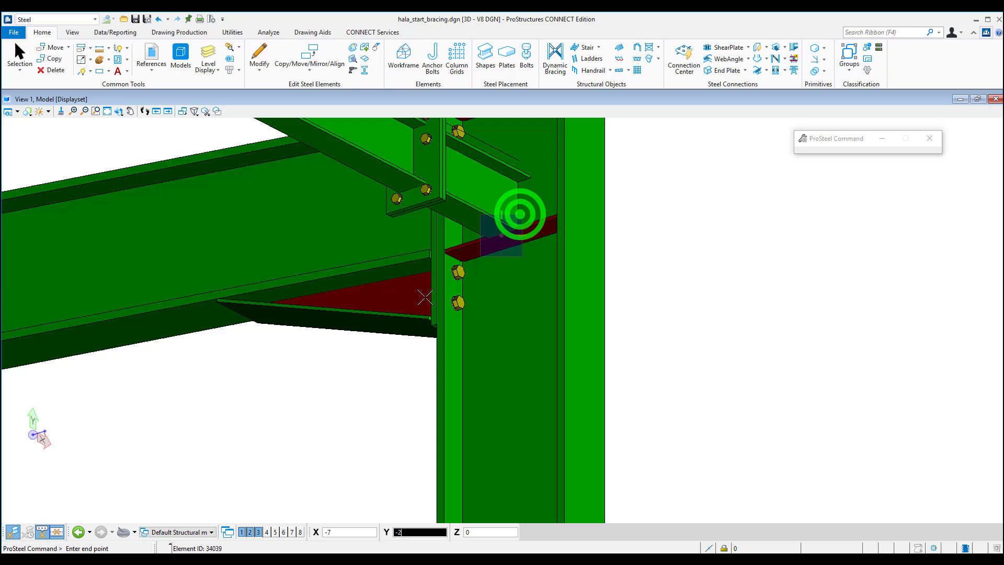
scroll(425, 297, "down", 8)
middle_click_drag(320, 348, 23, 433, "shift")
middle_click_drag(352, 421, 227, 430, "shift")
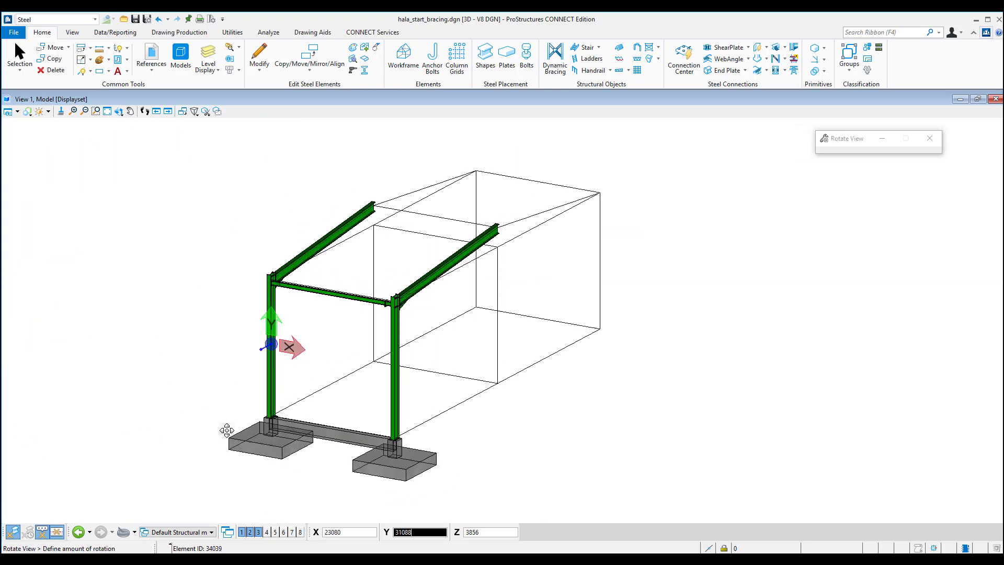
scroll(236, 387, "up", 8)
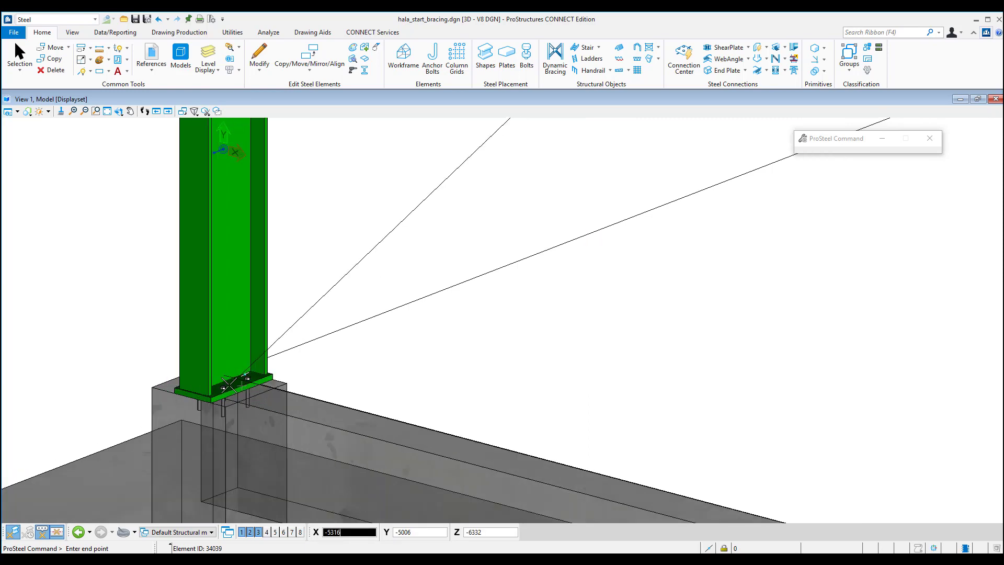
scroll(229, 381, "up", 2)
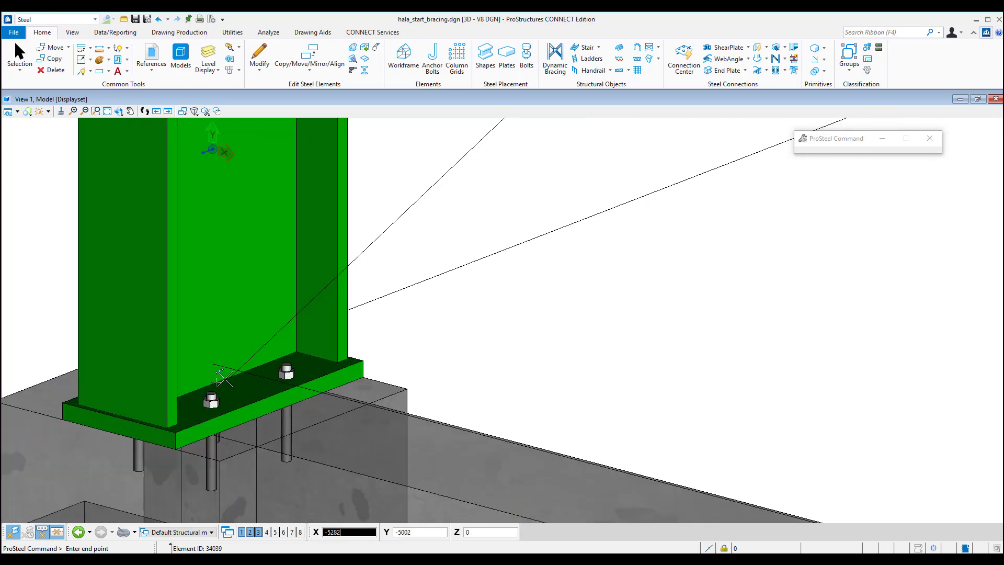
left_click(218, 380)
Connect the point-defined wall bracing to the two columns of its bay
scroll(218, 384, "down", 5)
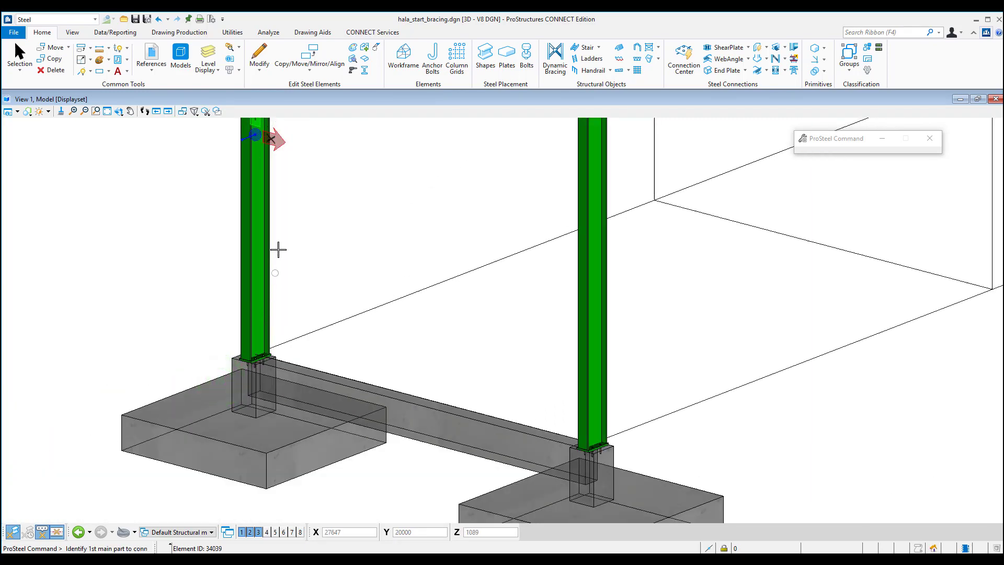
left_click(261, 225)
scroll(421, 224, "down", 5)
left_click(480, 206)
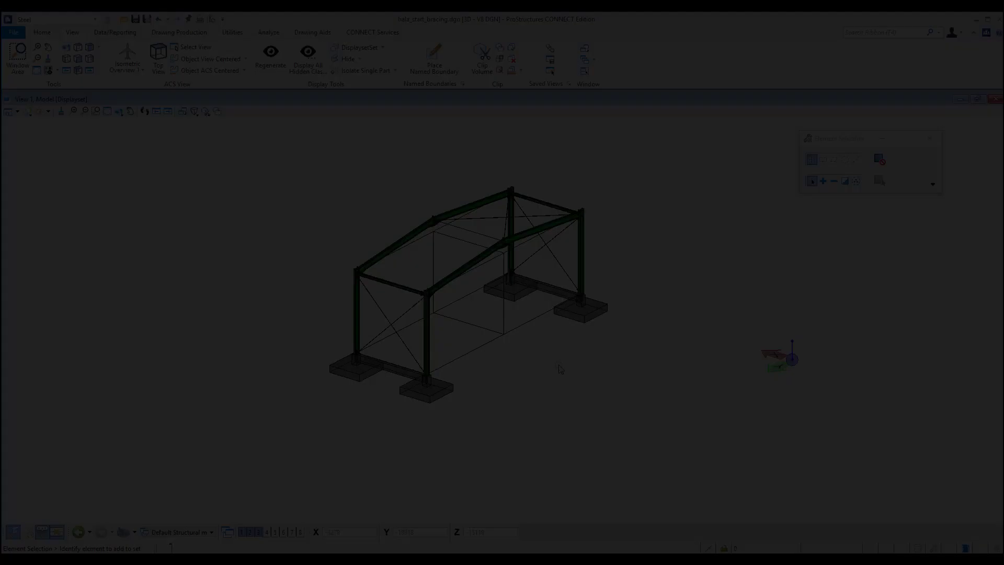
Enable the display of structural objects in shaded views in the display options and apply the setting
left_click(560, 368)
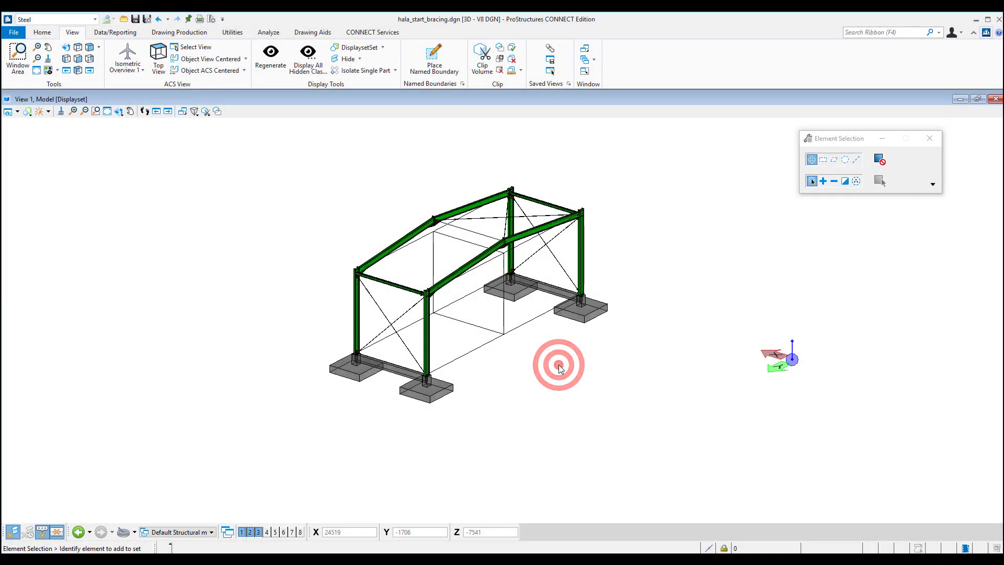
right_click(560, 367)
left_click(593, 137)
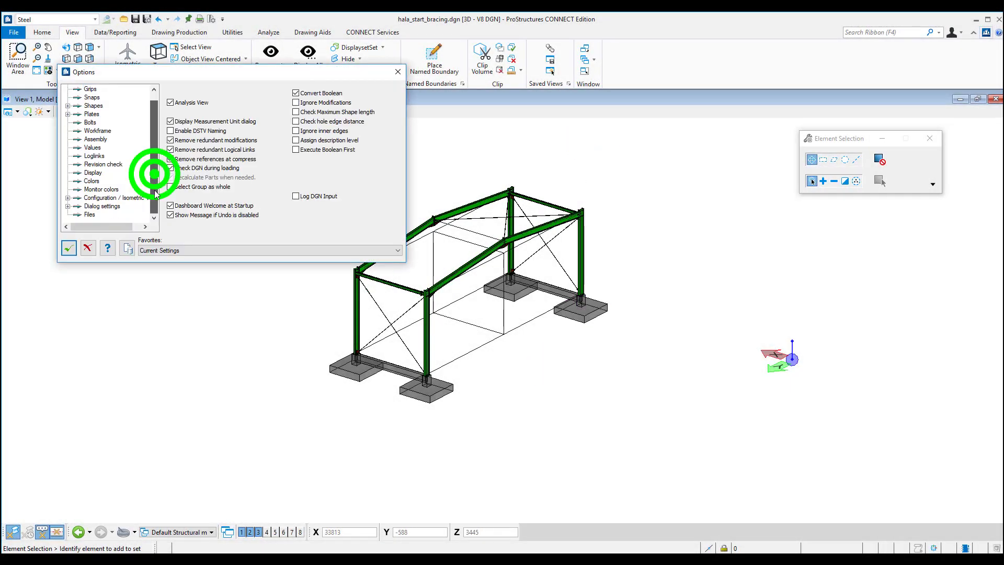
left_click(154, 173)
left_click(92, 174)
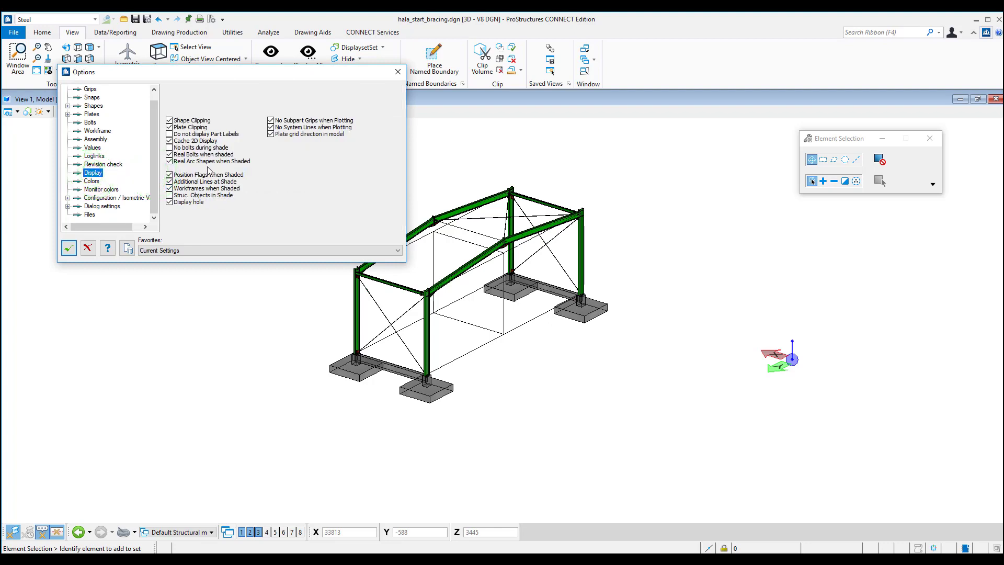
left_click(169, 195)
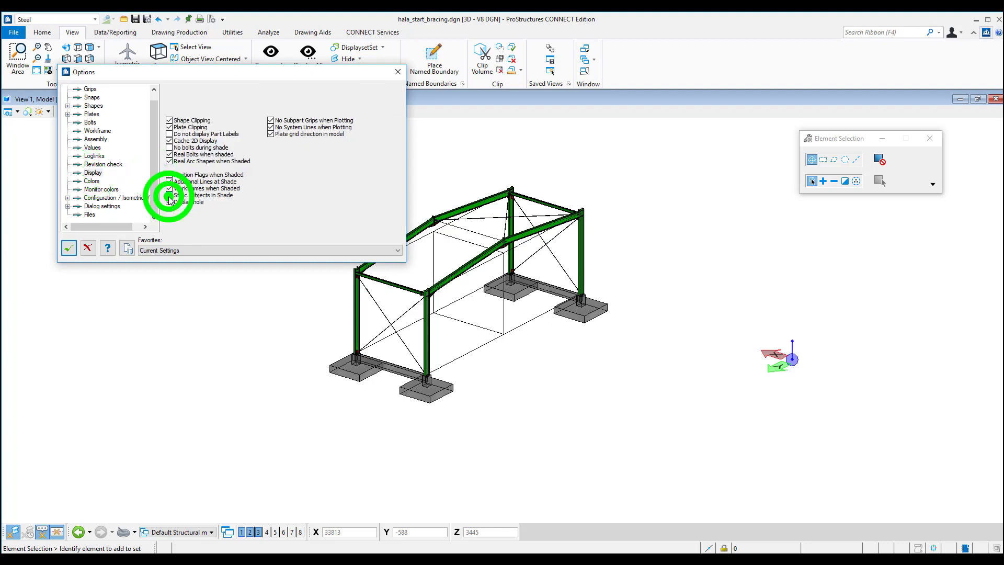
left_click(68, 248)
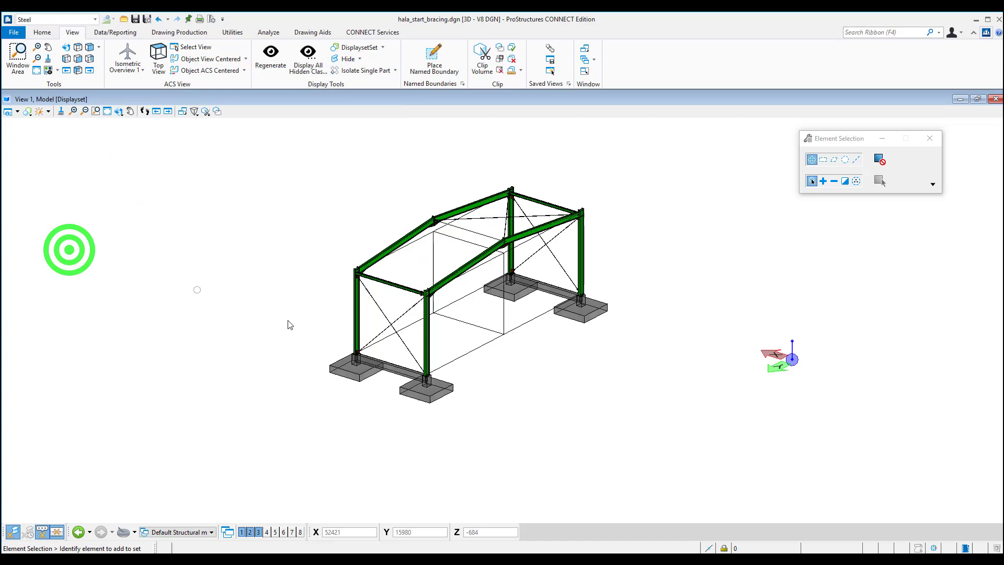
Open the settings of the front wall bracing from its structural object symbol at the rod crossing
scroll(407, 341, "up", 5)
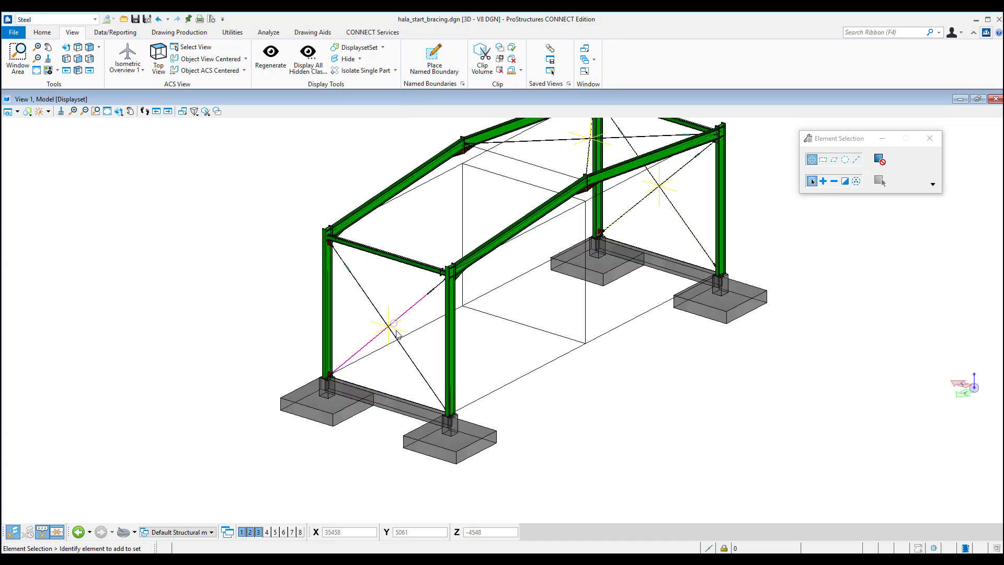
left_click(377, 286)
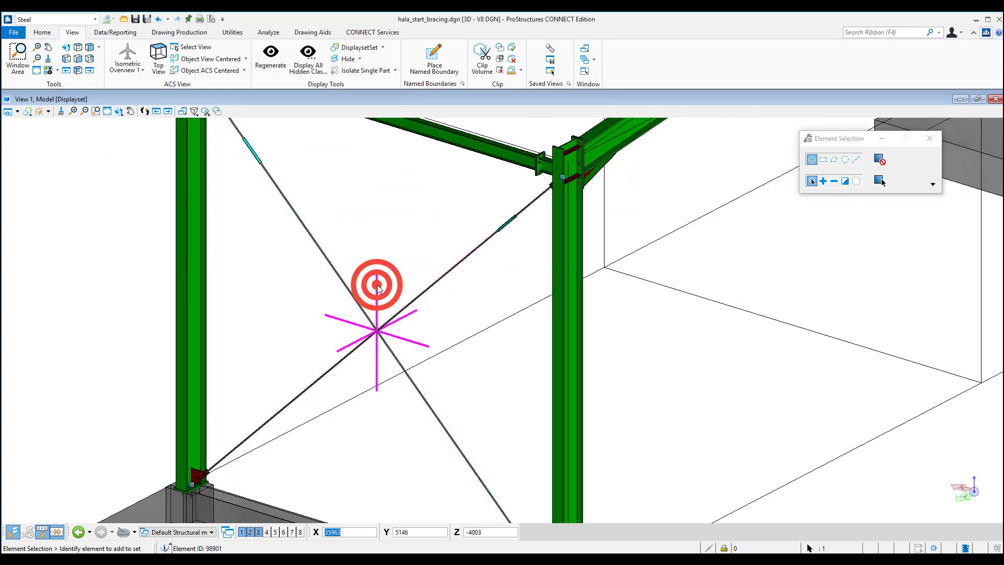
right_click(378, 287)
left_click(419, 307)
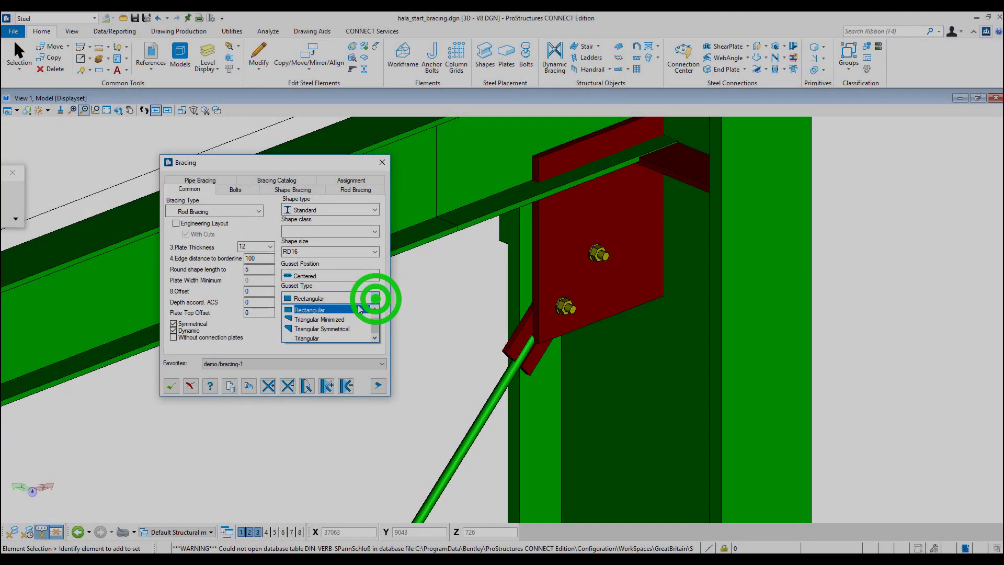
Try the Triangular Symmetrical gusset type and settle on Triangular Minimized for the bracing
left_click(320, 317)
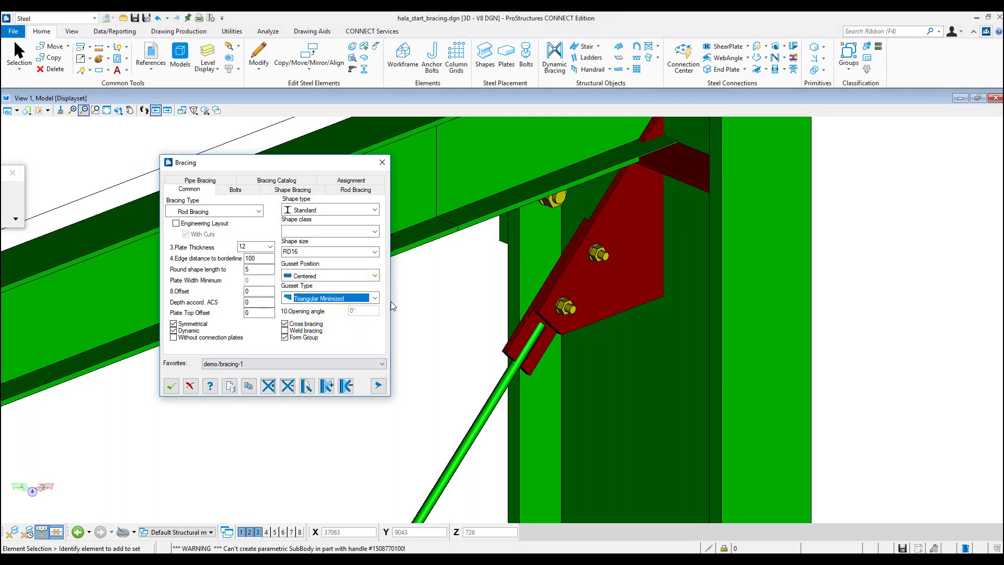
left_click(375, 298)
left_click(320, 327)
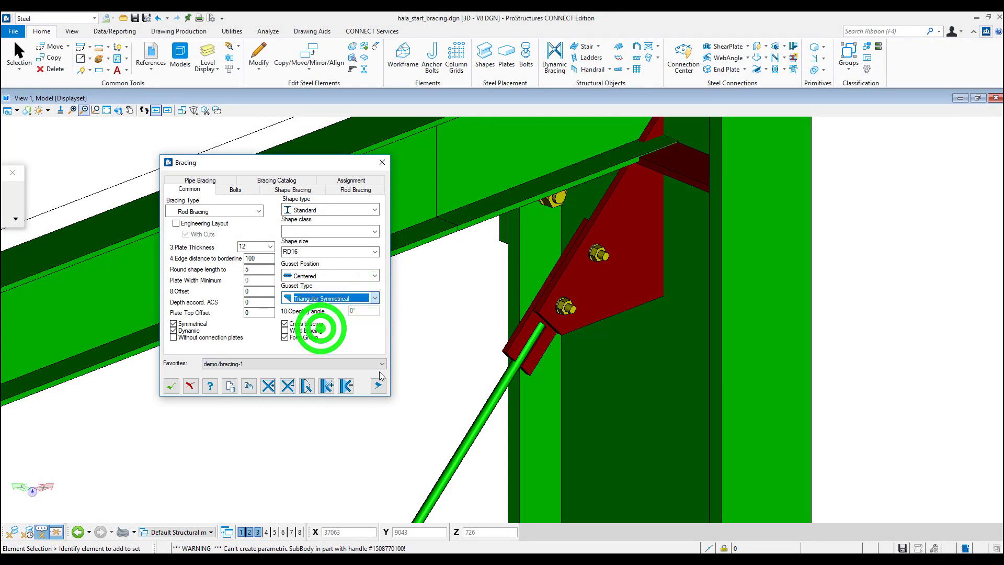
key("Up")
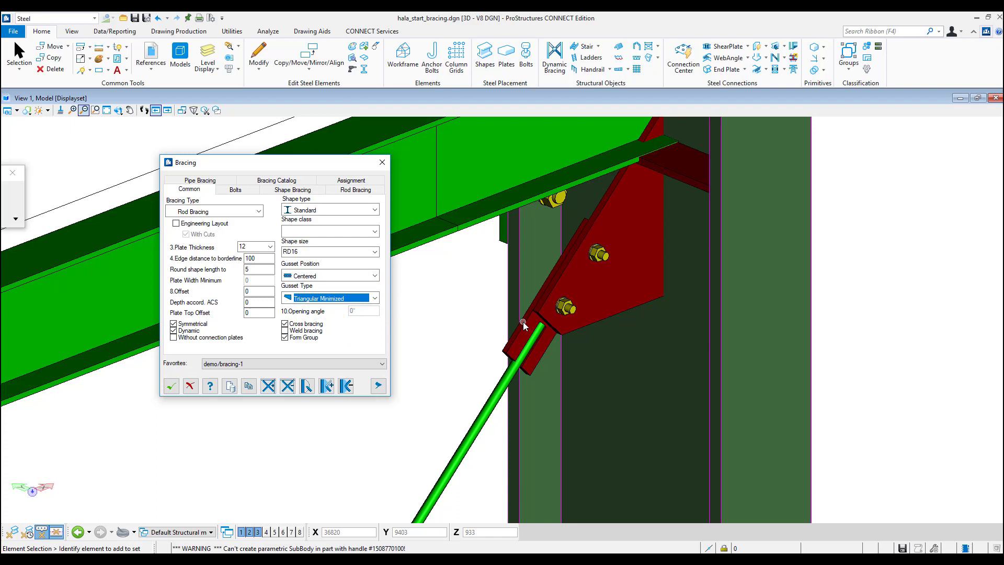
Set the number of bolt holes in the bracing's shape direction to 3
left_click(235, 189)
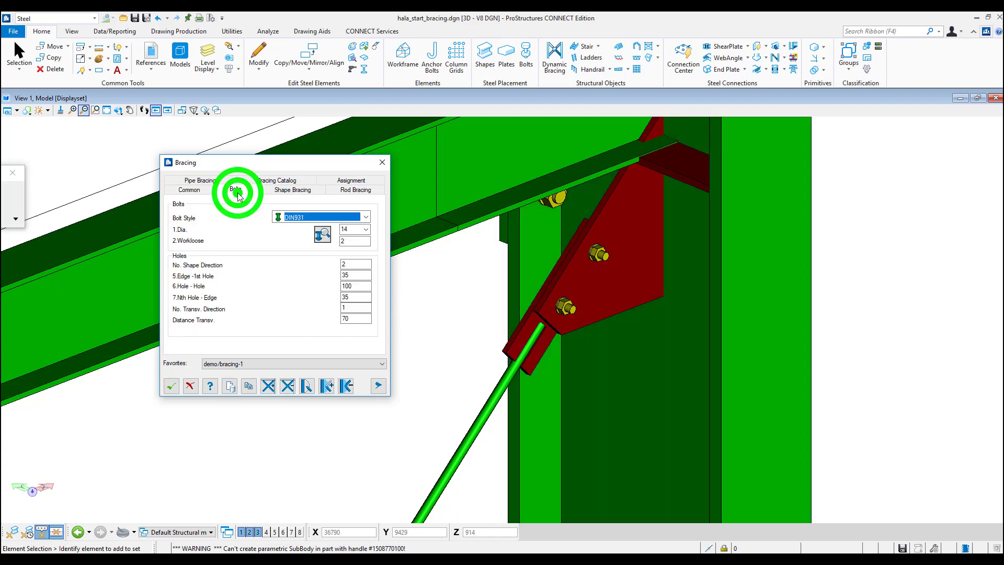
left_click(351, 264)
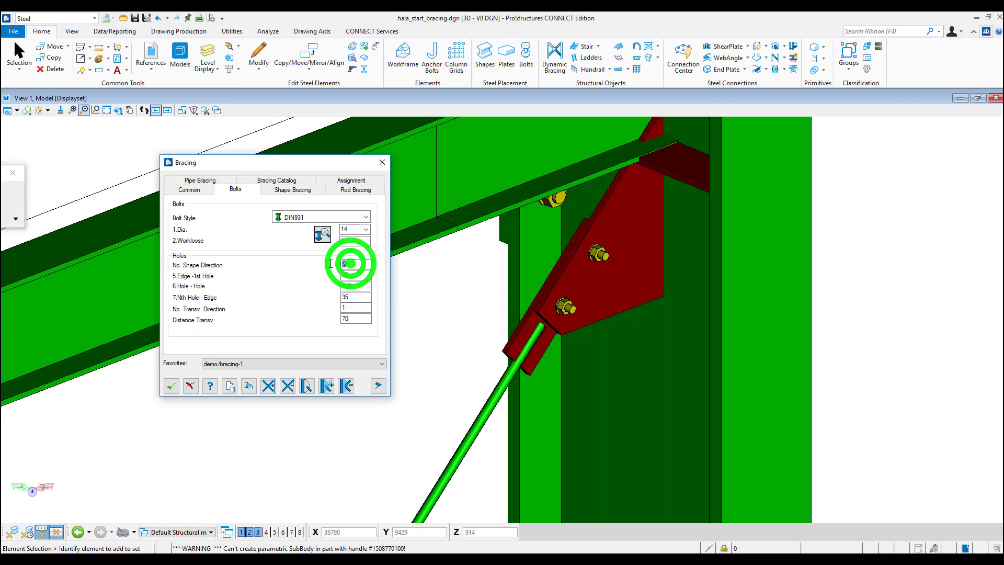
left_click(363, 286)
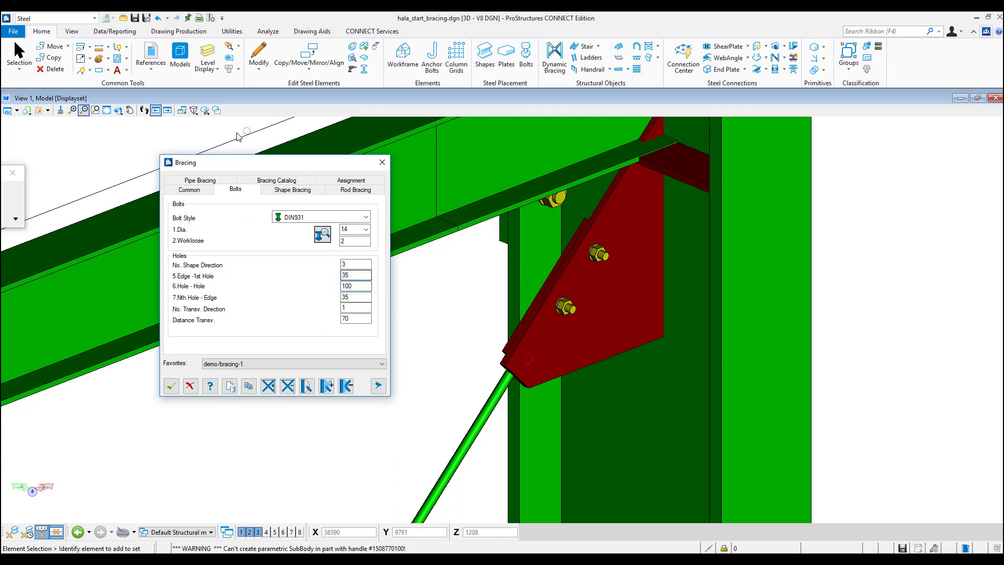
Set the rod bracing's butt strap length to 350, keeping the strap width at 75
left_click(275, 191)
left_click(337, 191)
left_click(232, 241)
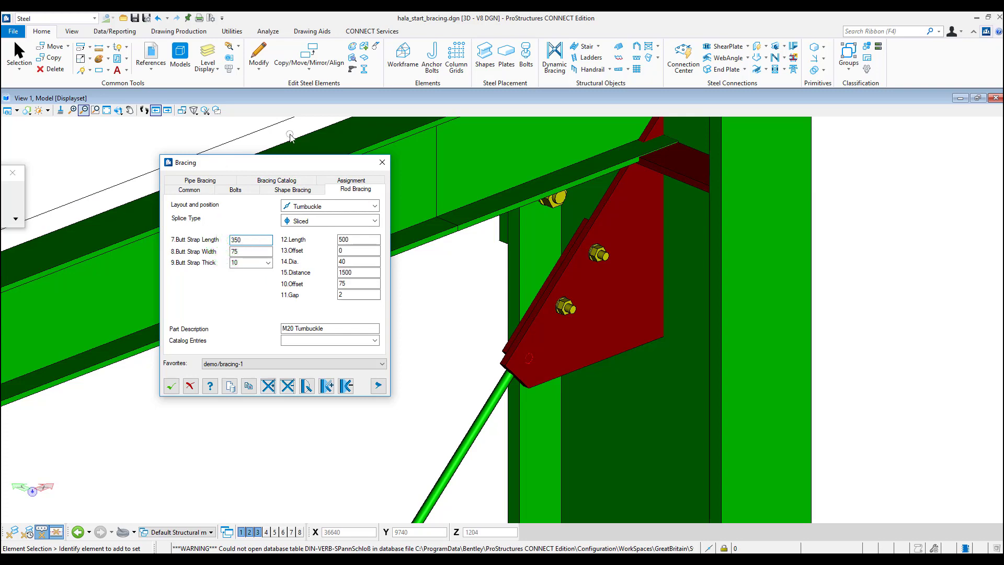
left_click(241, 251)
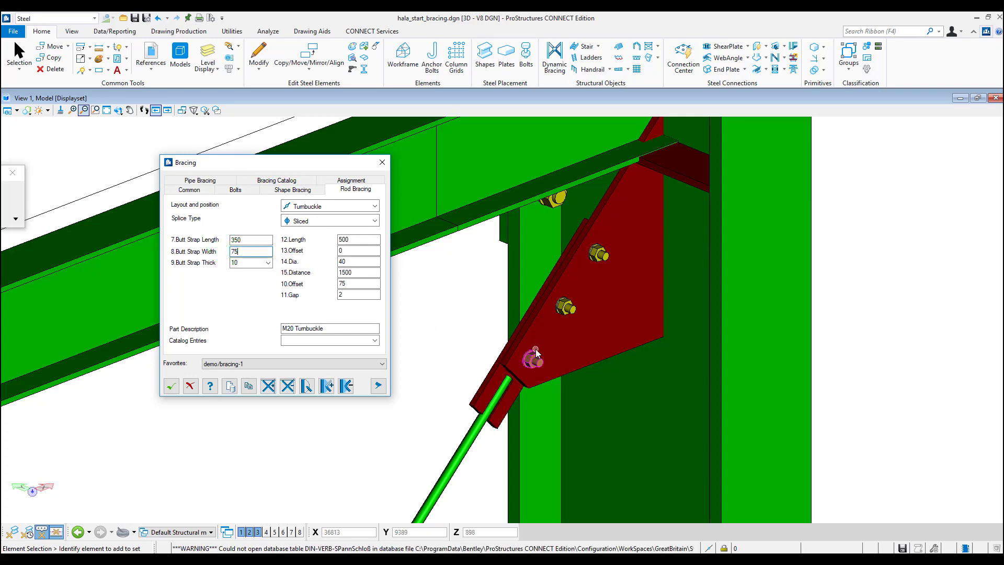
scroll(536, 349, "down", 5)
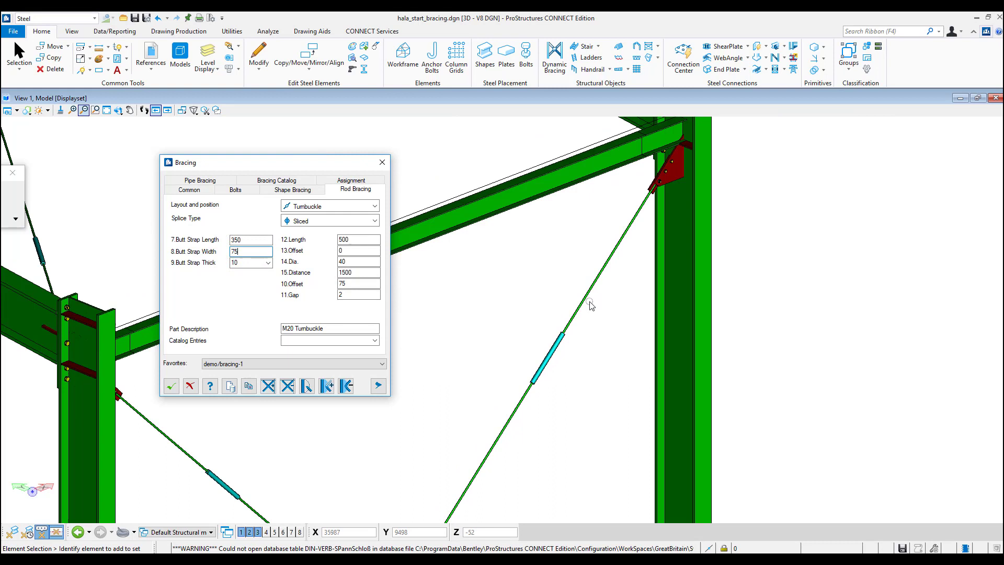
Set the rod bracing's turnbuckle length to 350, its distance to 1200 and the offset to 75
double_click(356, 239)
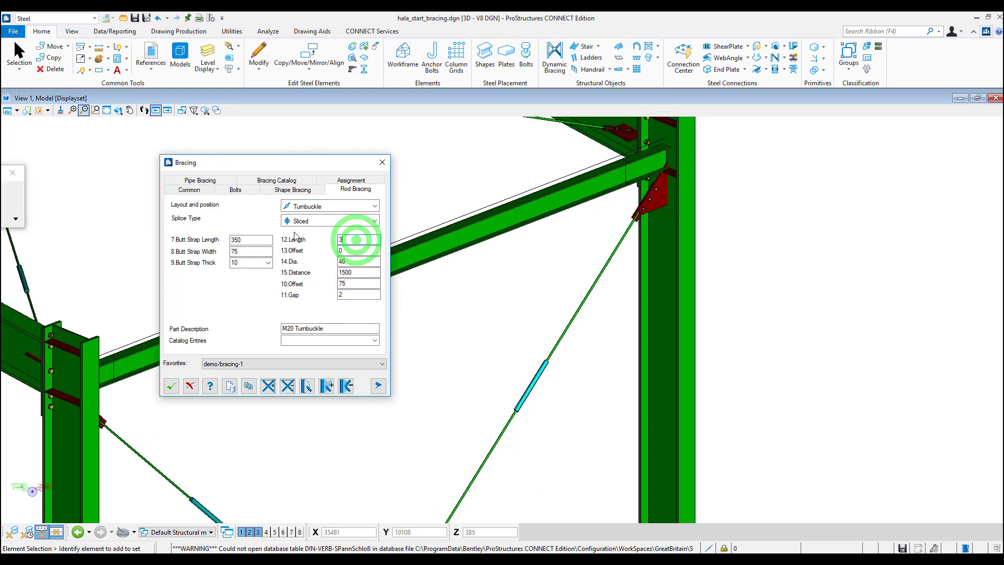
double_click(358, 272)
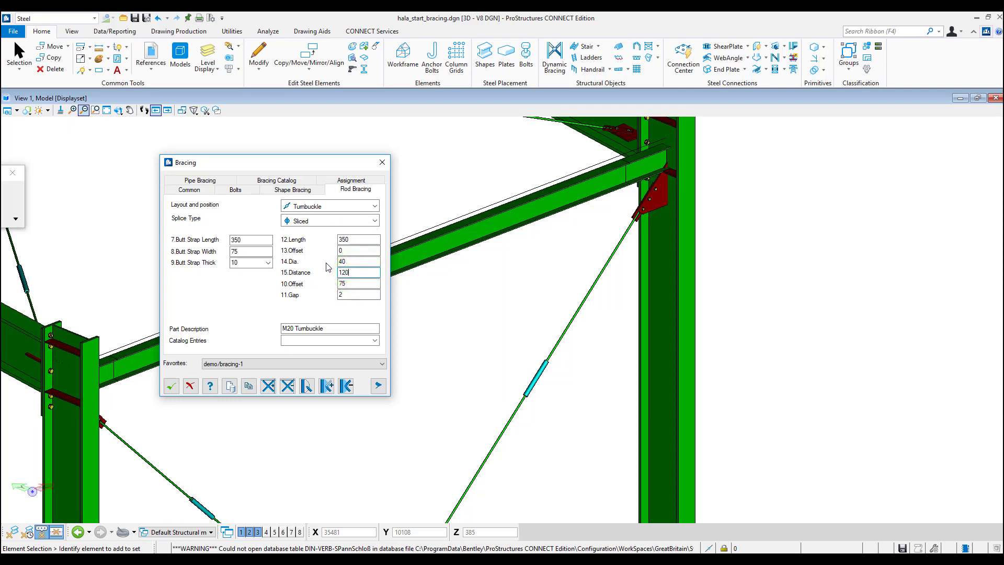
double_click(354, 283)
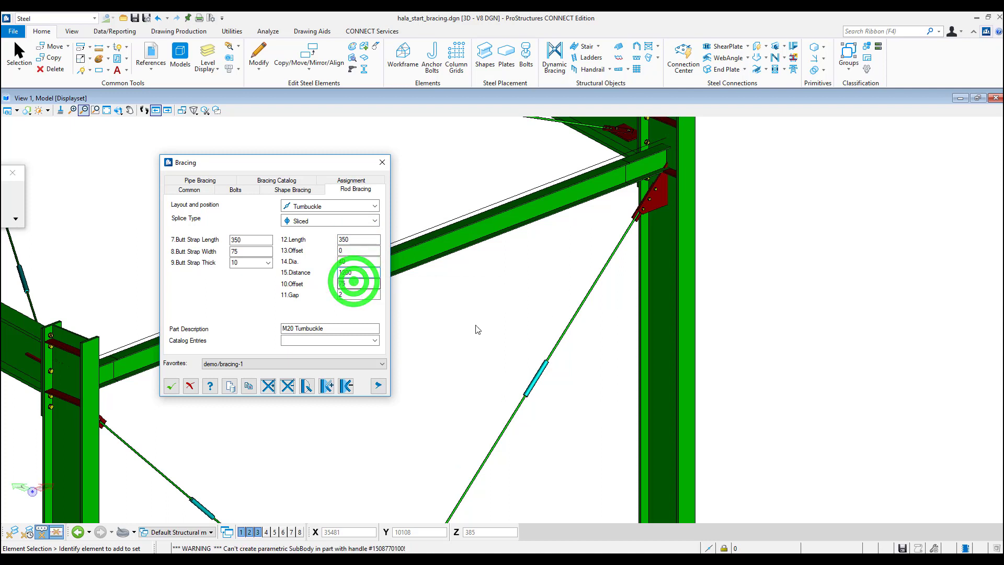
type("75")
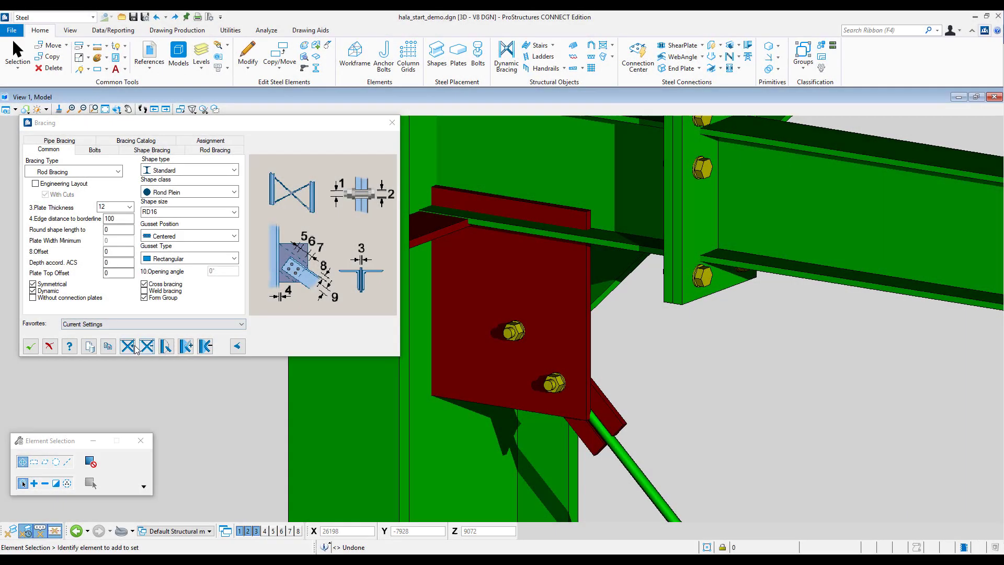
Add a point-defined border line to trim the rectangular gusset plate along the beam, and accept the bracing settings
left_click(129, 347)
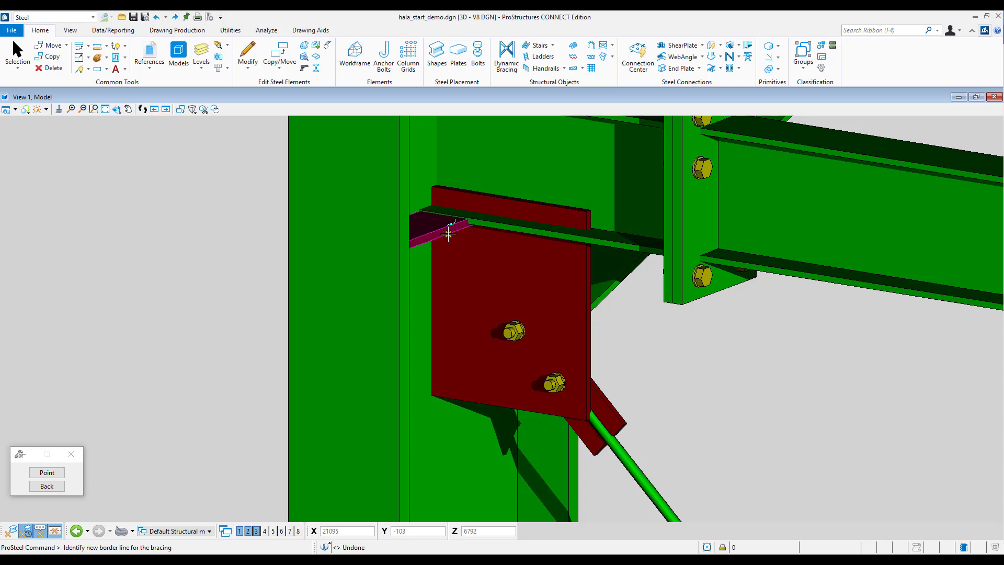
left_click(45, 474)
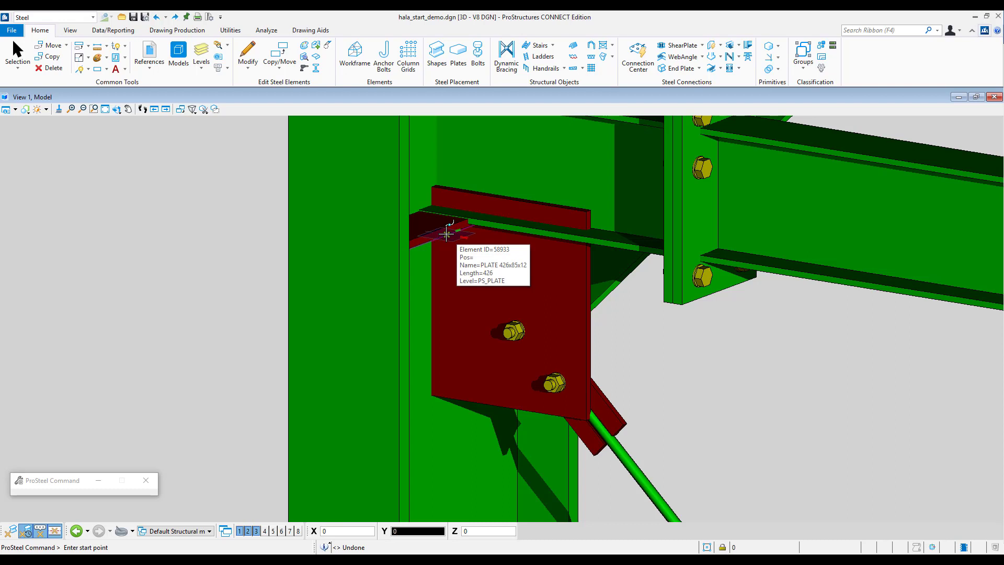
left_click(172, 189)
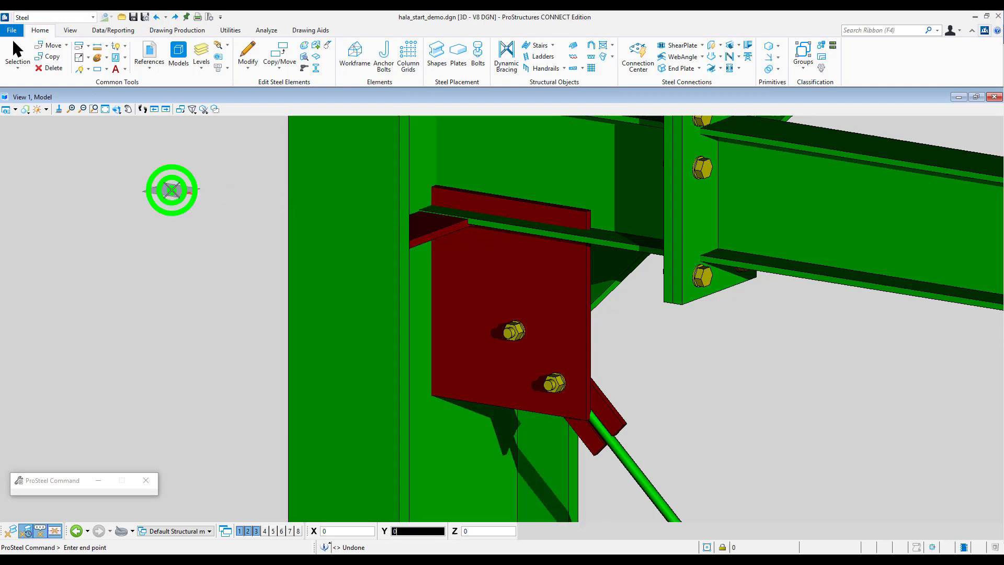
left_click(812, 294)
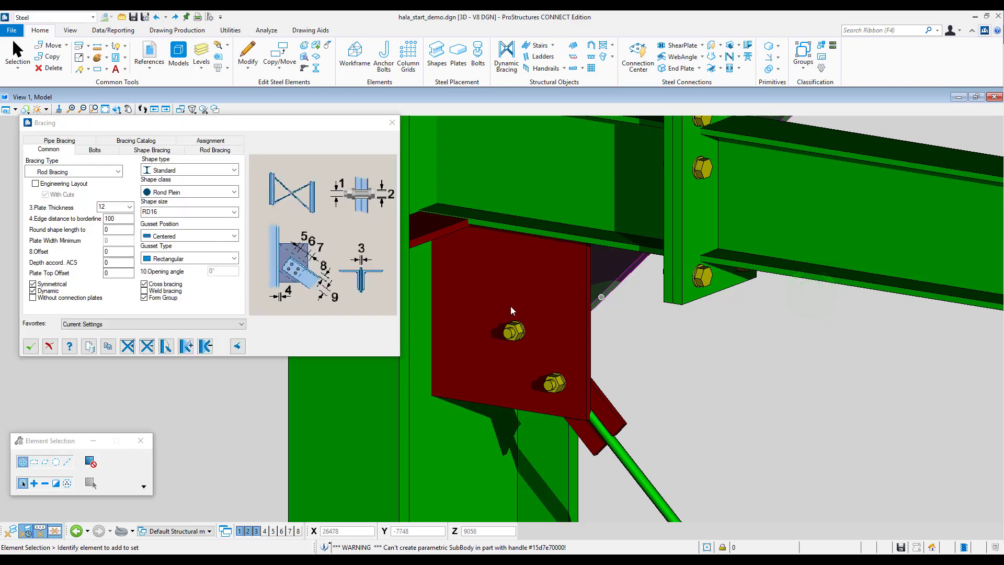
left_click(31, 350)
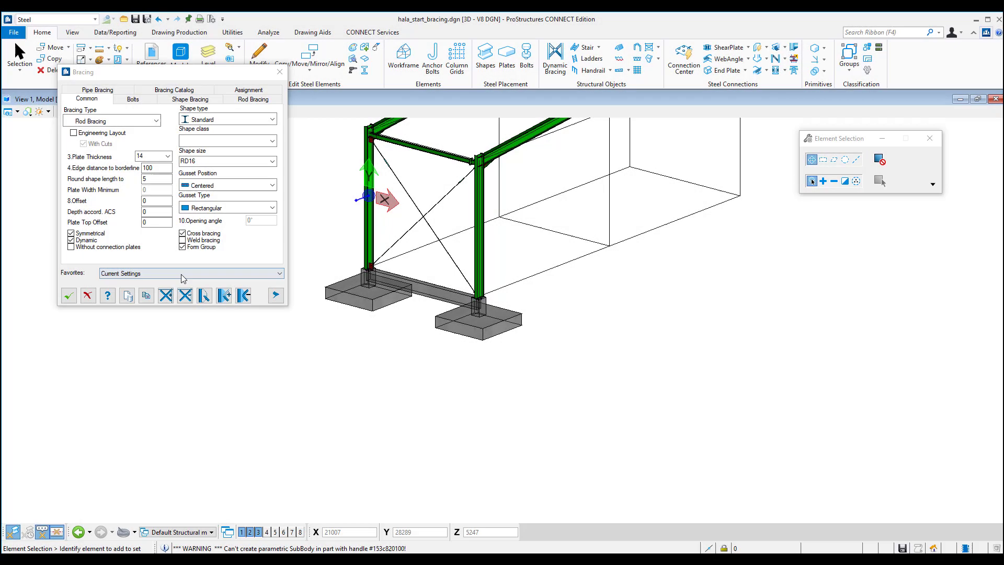
Choose the saved favourite demo/bracing-1 for the wall bracing and accept the settings
left_click(180, 273)
left_click(136, 296)
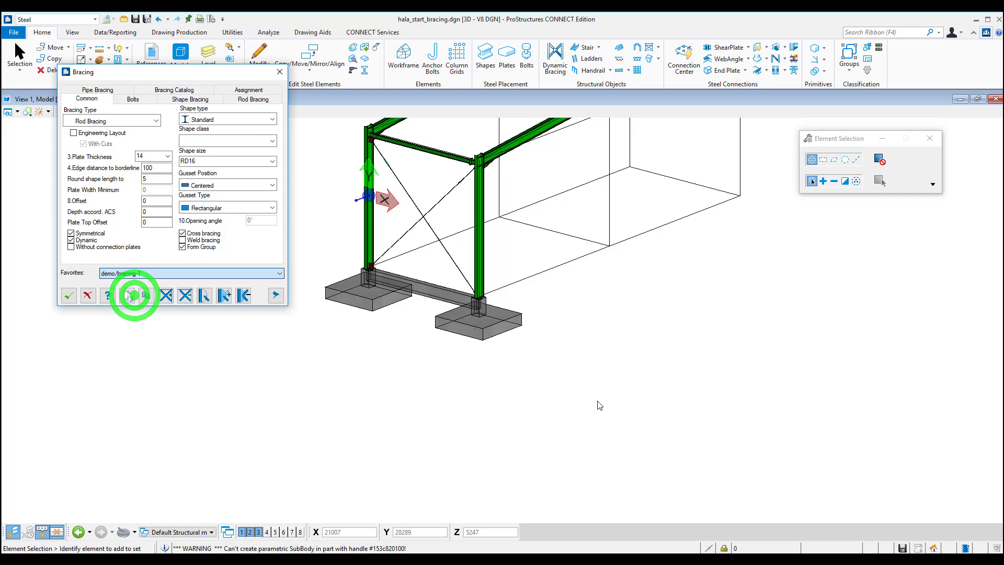
left_click(63, 296)
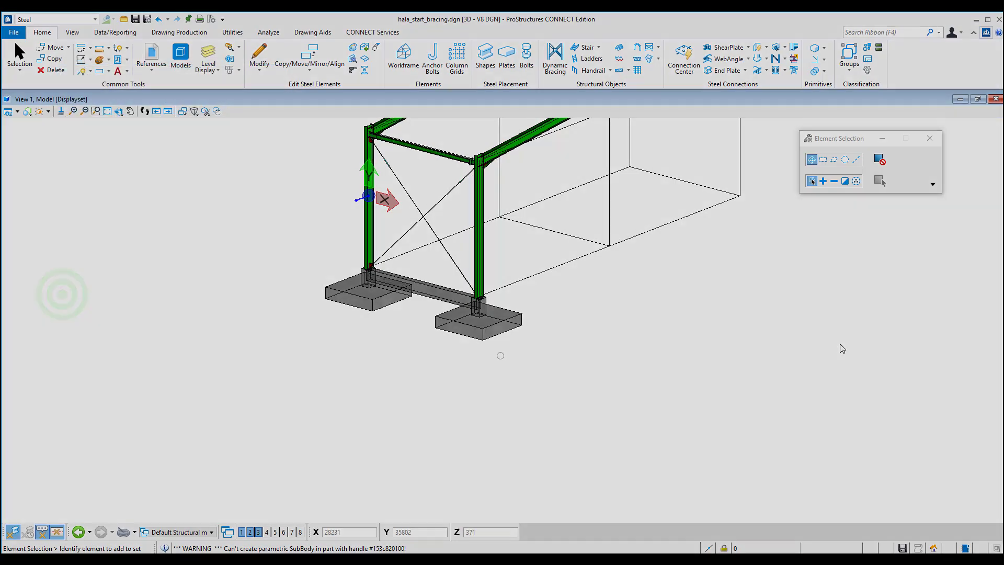